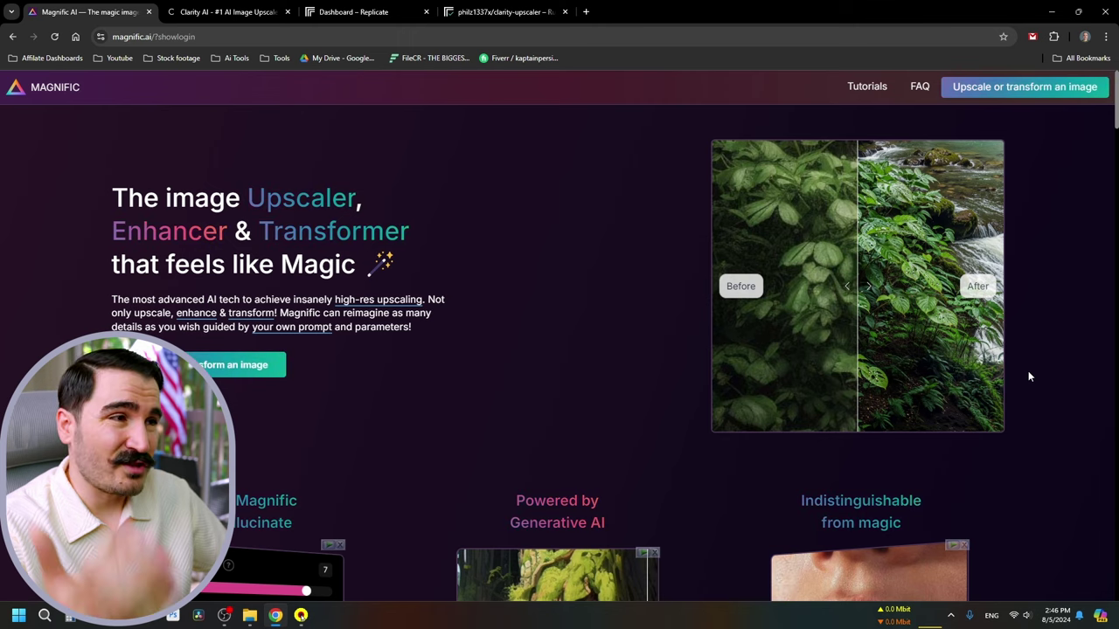
Compare the before-and-after examples on the Magnific page, including the jungle stream, the bearded man's portrait and the illustrations.
{"action": "left_click_drag", "start_coordinate": [861, 297], "coordinate": [901, 393]}
{"action": "scroll", "coordinate": [901, 392], "scroll_direction": "down", "scroll_amount": 3}
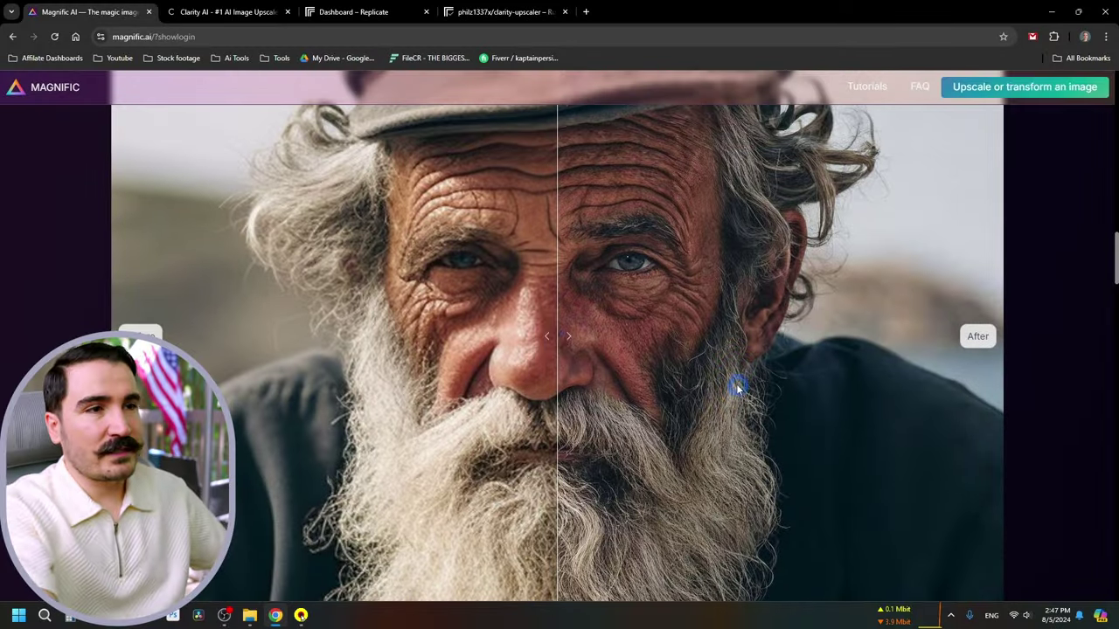
{"action": "left_click_drag", "start_coordinate": [556, 346], "coordinate": [953, 363]}
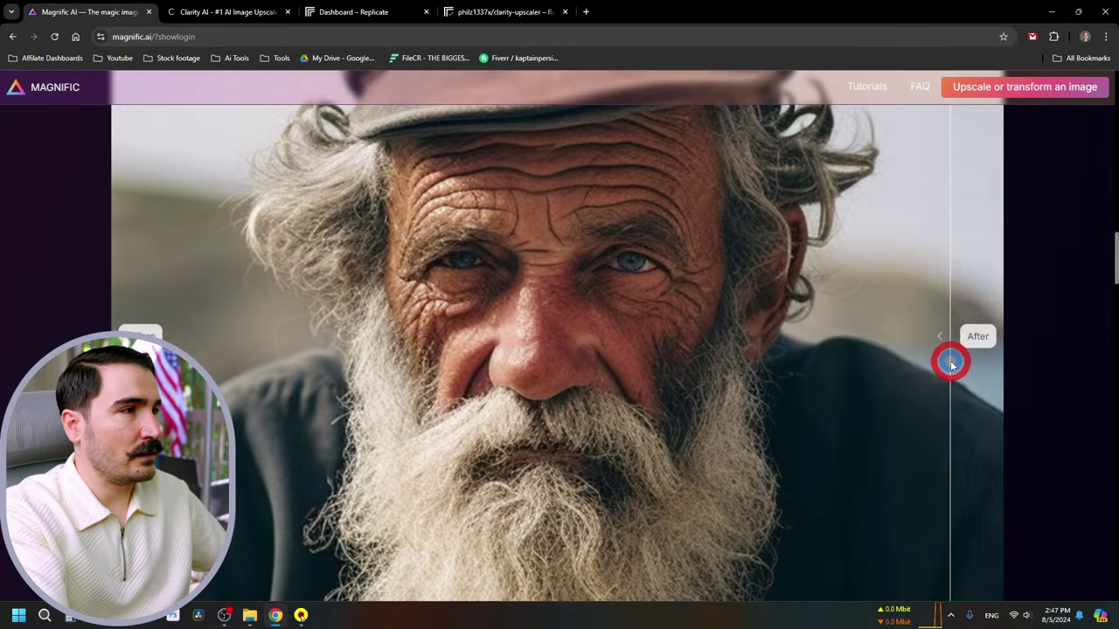
{"action": "left_click_drag", "start_coordinate": [885, 377], "coordinate": [187, 396]}
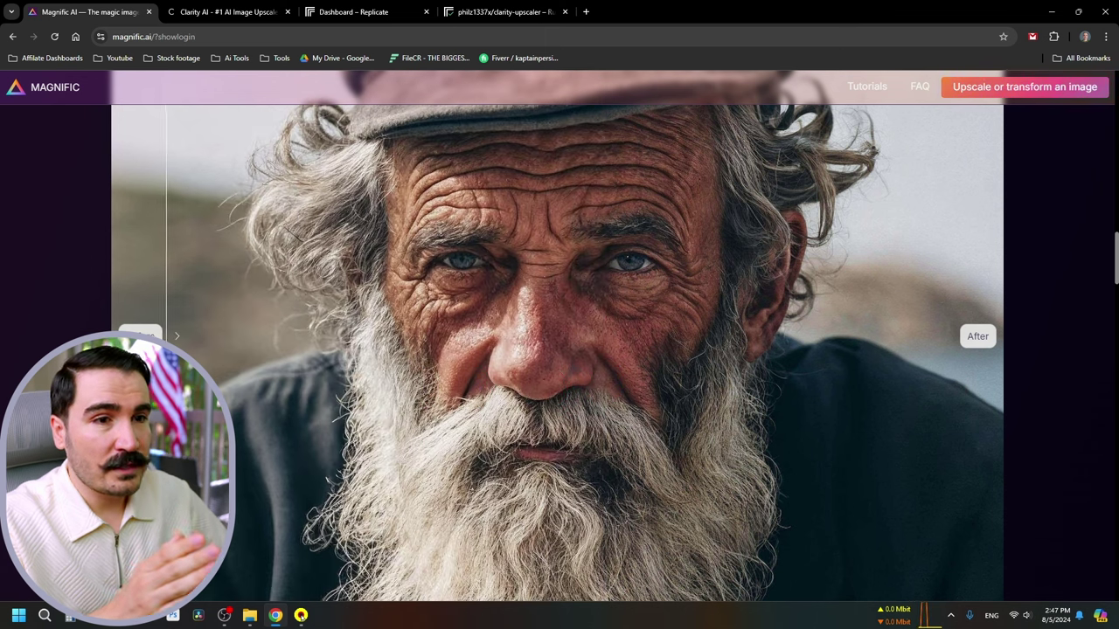
{"action": "left_click_drag", "start_coordinate": [296, 398], "coordinate": [319, 476]}
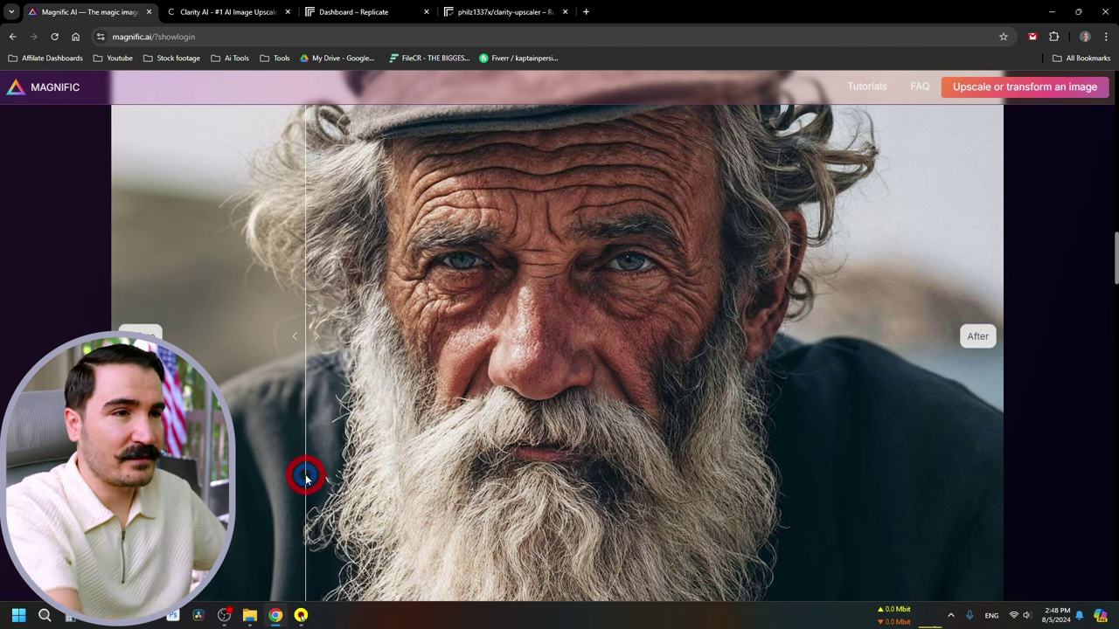
{"action": "left_click_drag", "start_coordinate": [306, 476], "coordinate": [278, 482]}
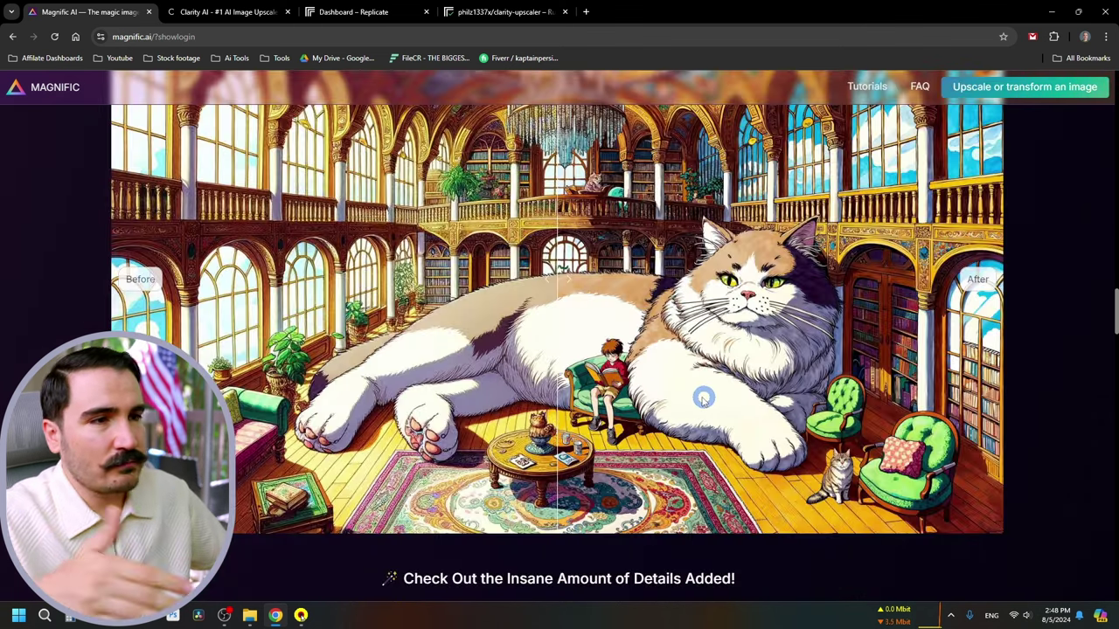
{"action": "scroll", "coordinate": [722, 407], "scroll_direction": "down", "scroll_amount": 10}
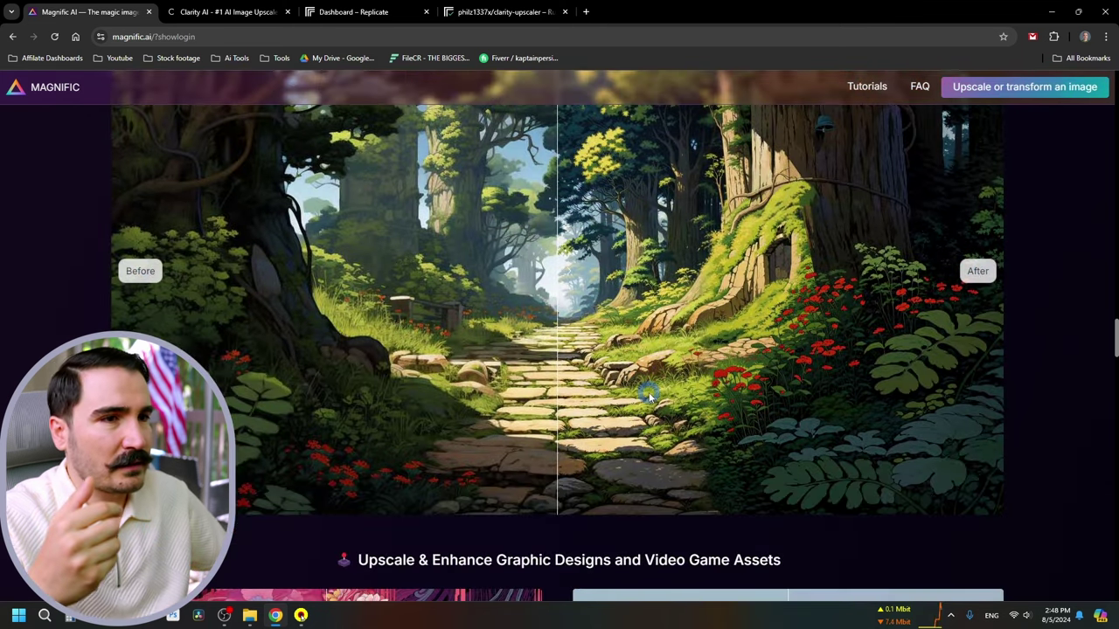
{"action": "scroll", "coordinate": [648, 395], "scroll_direction": "down", "scroll_amount": 5}
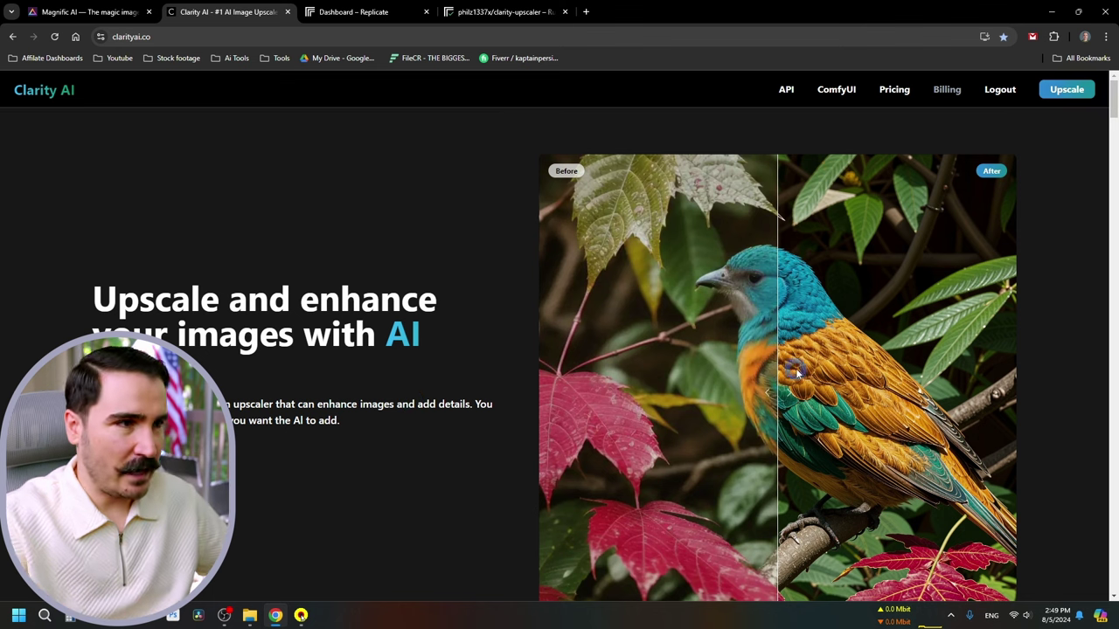
Compare the before-and-after views of the bird, snowy landscape and dark-haired woman's portrait on the Clarity AI page.
{"action": "scroll", "coordinate": [790, 399], "scroll_direction": "down", "scroll_amount": 1}
{"action": "left_click_drag", "start_coordinate": [779, 342], "coordinate": [818, 409]}
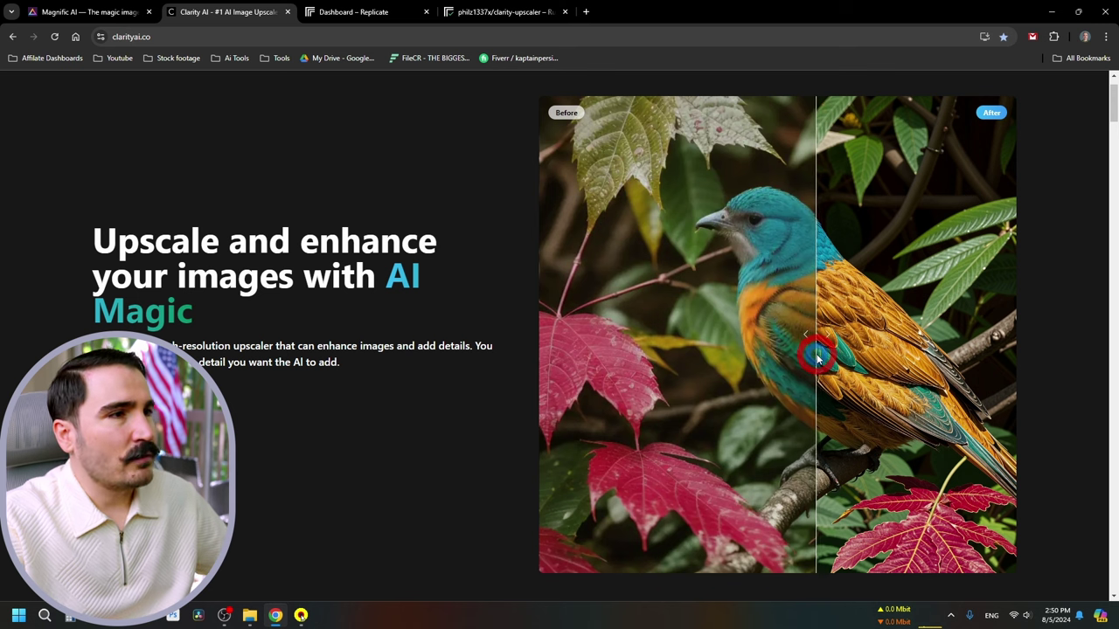
{"action": "left_click_drag", "start_coordinate": [817, 357], "coordinate": [523, 414]}
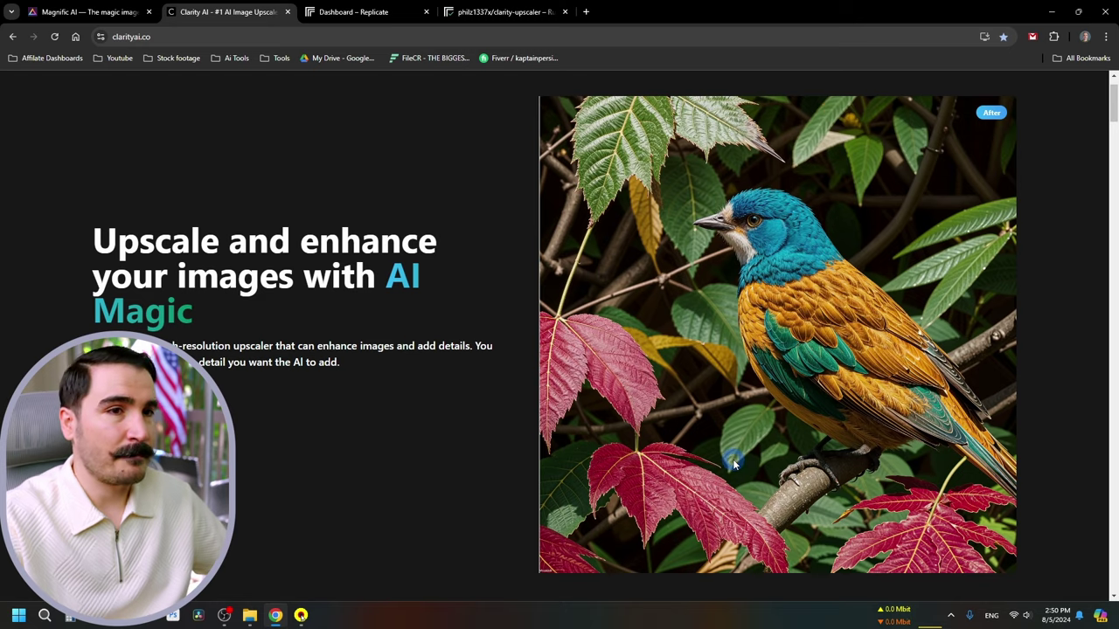
{"action": "scroll", "coordinate": [734, 465], "scroll_direction": "down", "scroll_amount": 6}
{"action": "left_click_drag", "start_coordinate": [559, 354], "coordinate": [234, 380]}
{"action": "scroll", "coordinate": [508, 387], "scroll_direction": "down", "scroll_amount": 8}
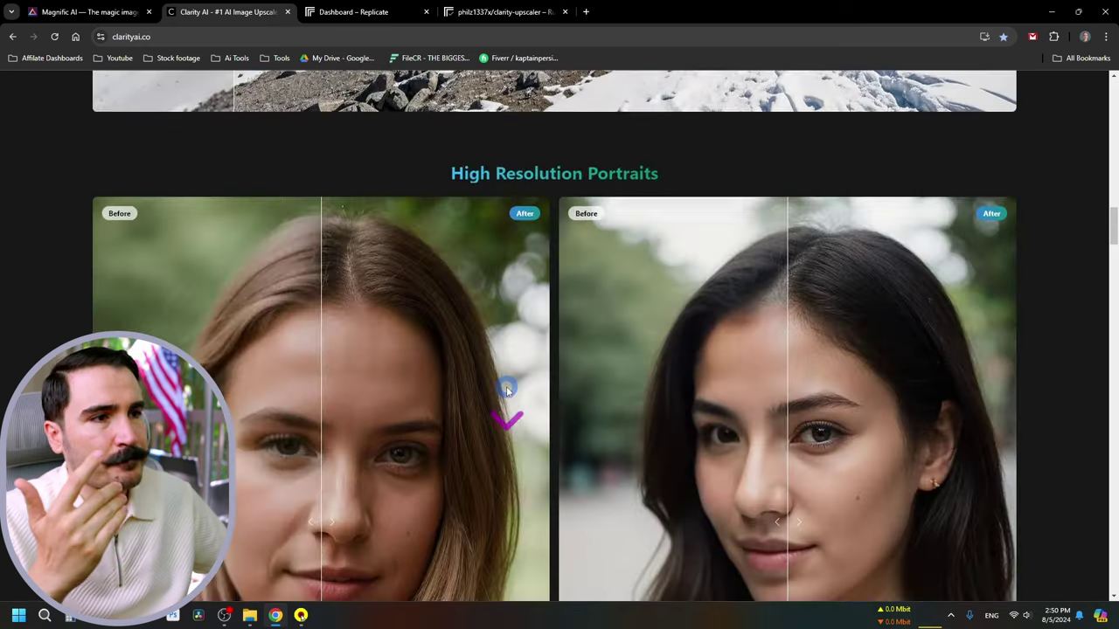
{"action": "left_click_drag", "start_coordinate": [794, 346], "coordinate": [601, 390]}
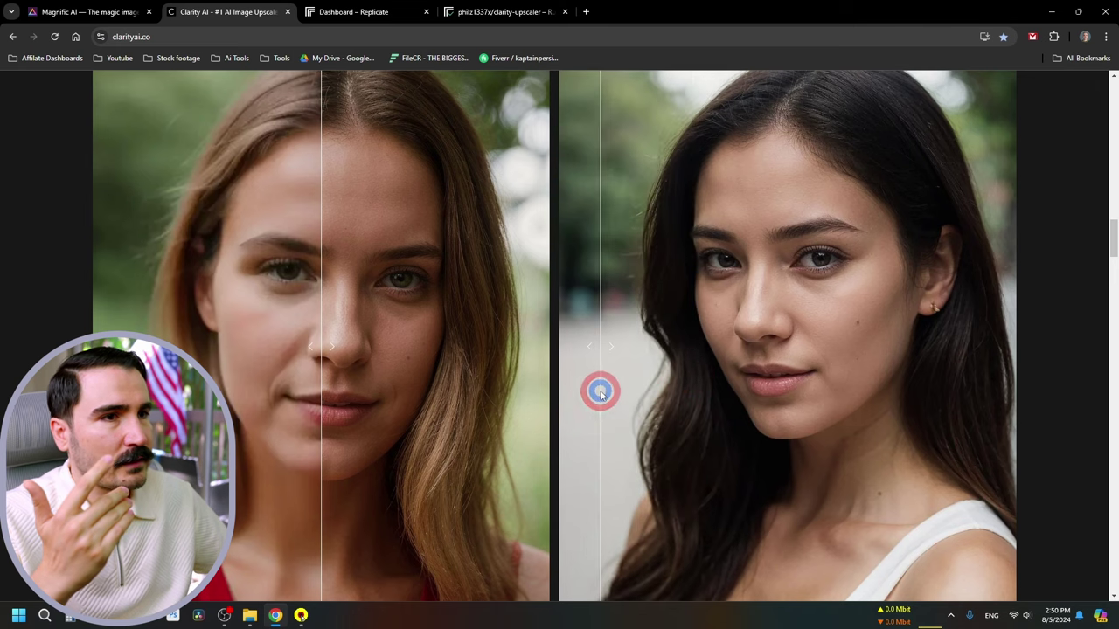
Compare the pixelated dog photo with its upscaled version on the Clarity AI page.
{"action": "scroll", "coordinate": [601, 390], "scroll_direction": "down", "scroll_amount": 5}
{"action": "scroll", "coordinate": [602, 395], "scroll_direction": "down", "scroll_amount": 2}
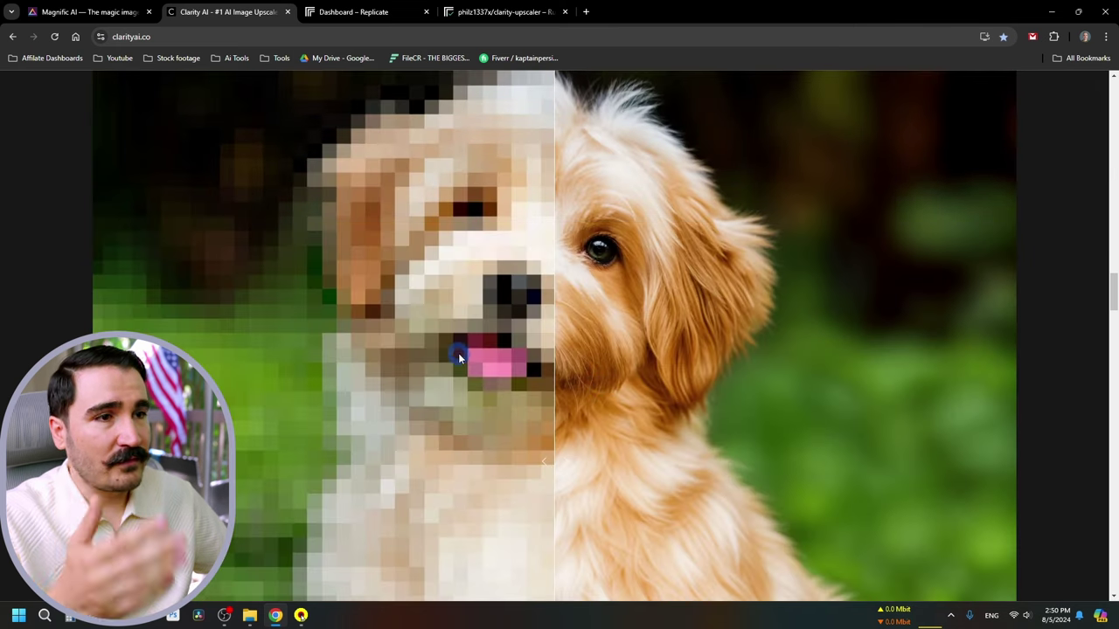
{"action": "left_click_drag", "start_coordinate": [562, 462], "coordinate": [186, 477]}
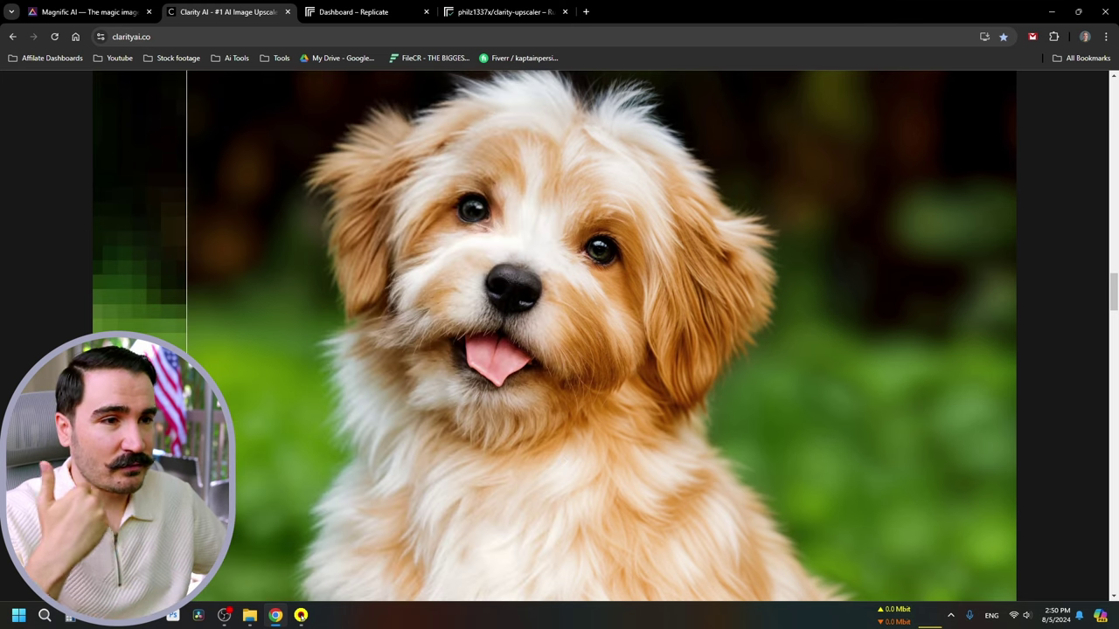
{"action": "left_click_drag", "start_coordinate": [186, 476], "coordinate": [781, 478]}
Compare the house sketch with its rendered version in Clarity AI's Style Transfer example.
{"action": "scroll", "coordinate": [592, 462], "scroll_direction": "down", "scroll_amount": 15}
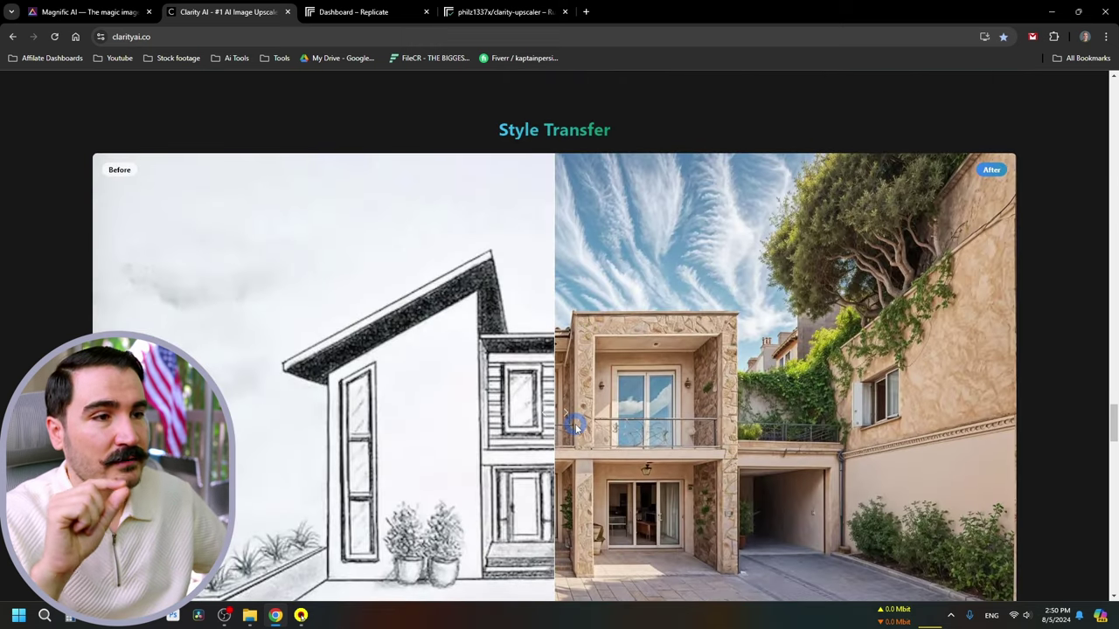
{"action": "scroll", "coordinate": [555, 423], "scroll_direction": "down", "scroll_amount": 1}
{"action": "mouse_move", "coordinate": [555, 422]}
{"action": "left_mouse_down"}
{"action": "mouse_move", "coordinate": [562, 412]}
{"action": "mouse_move", "coordinate": [1006, 424]}
{"action": "mouse_move", "coordinate": [948, 432]}
{"action": "left_mouse_up"}
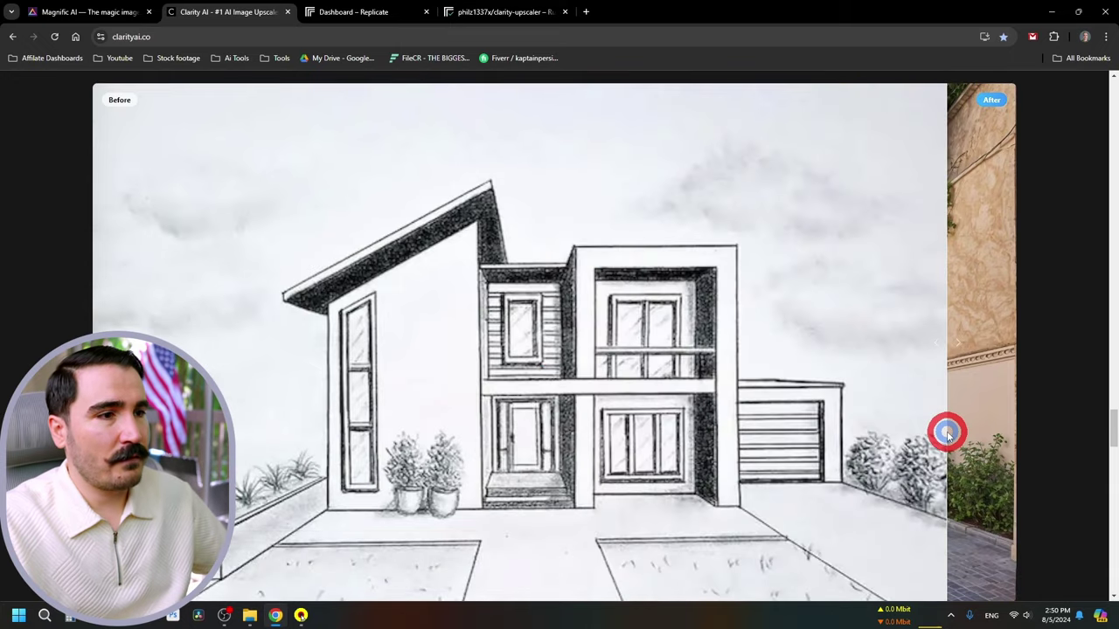
{"action": "left_click_drag", "start_coordinate": [948, 433], "coordinate": [103, 429]}
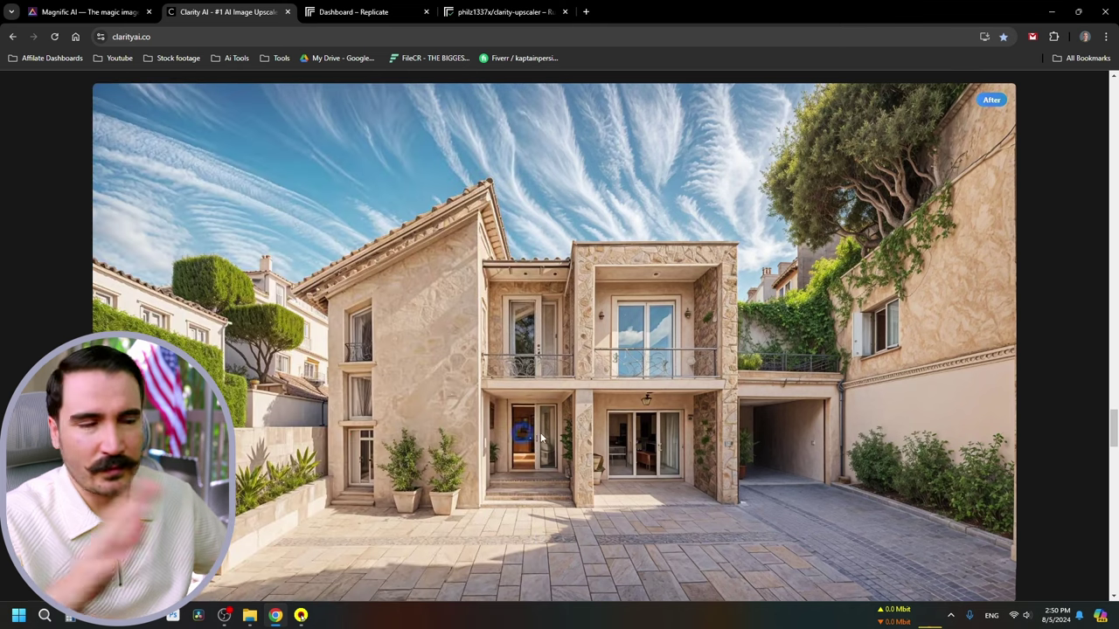
{"action": "scroll", "coordinate": [552, 427], "scroll_direction": "down", "scroll_amount": 5}
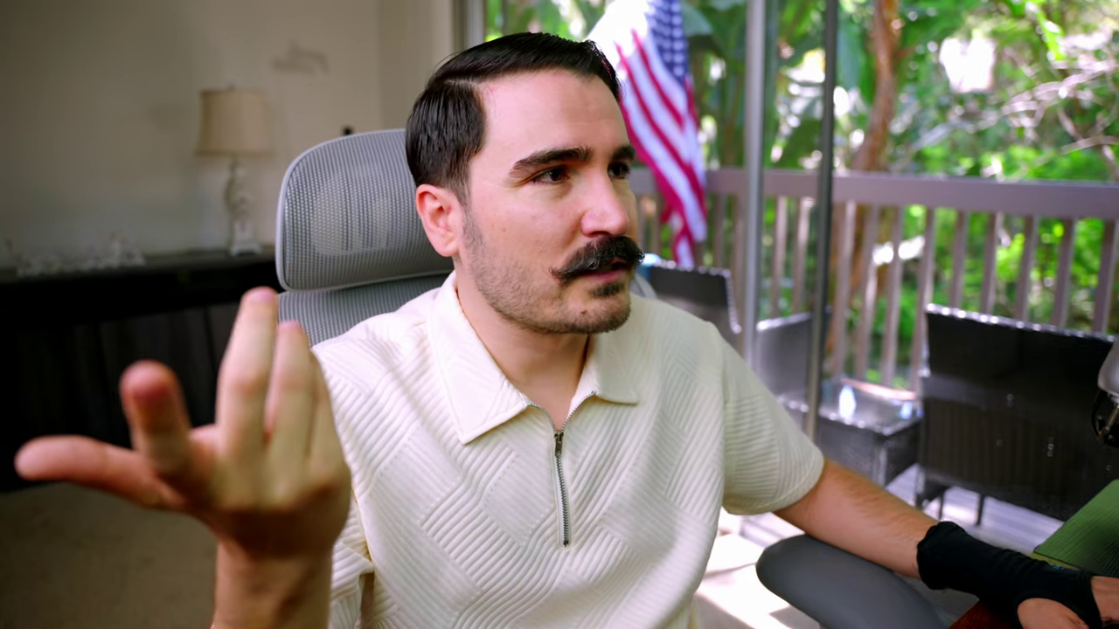
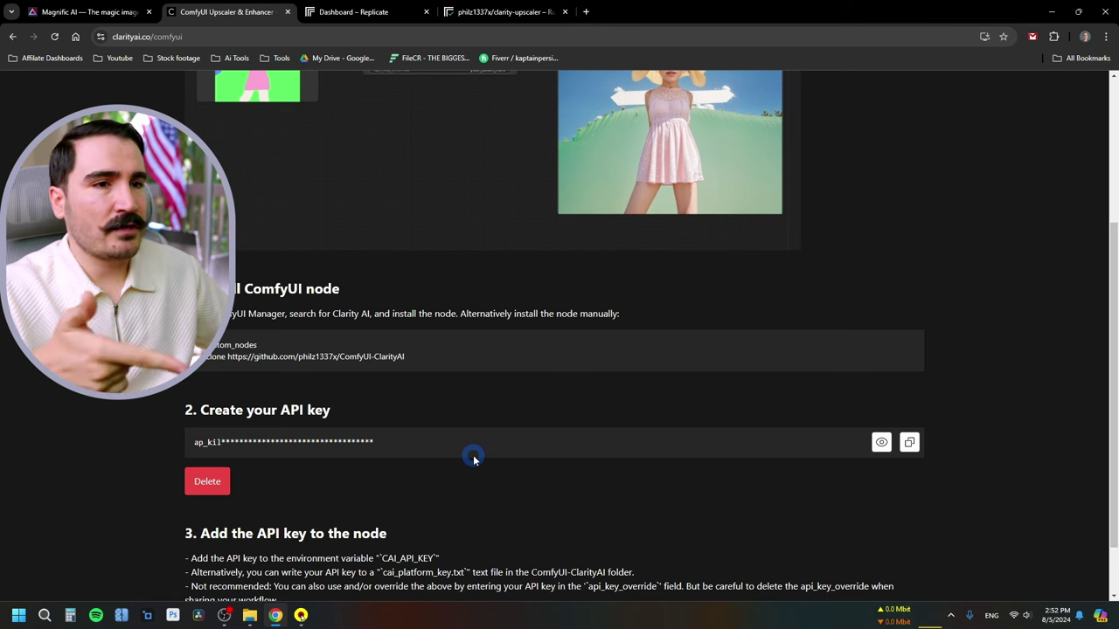
Look over Clarity AI's ComfyUI instructions, and open Replicate's pricing page to review the hardware rates.
{"action": "scroll", "coordinate": [472, 460], "scroll_direction": "up", "scroll_amount": 3}
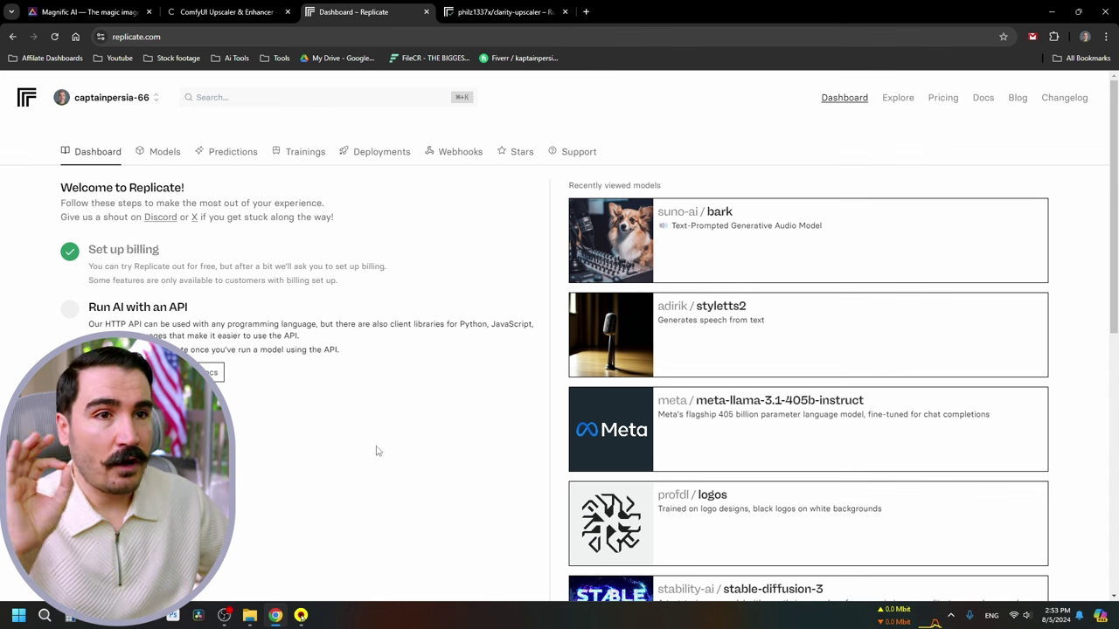
{"action": "left_click", "coordinate": [943, 98]}
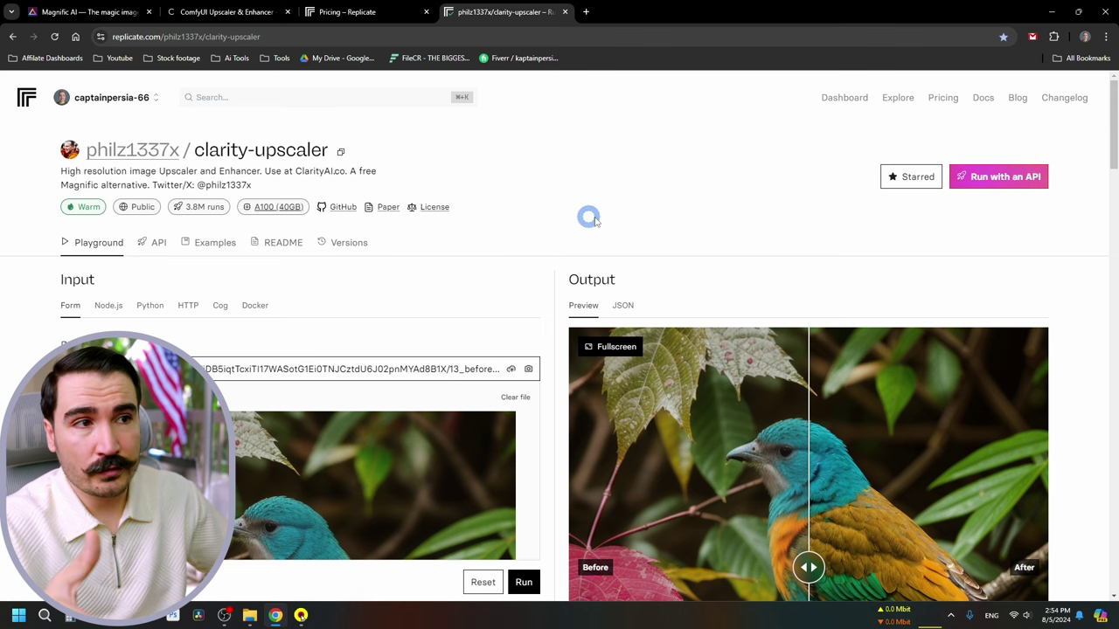
{"action": "left_click", "coordinate": [358, 13]}
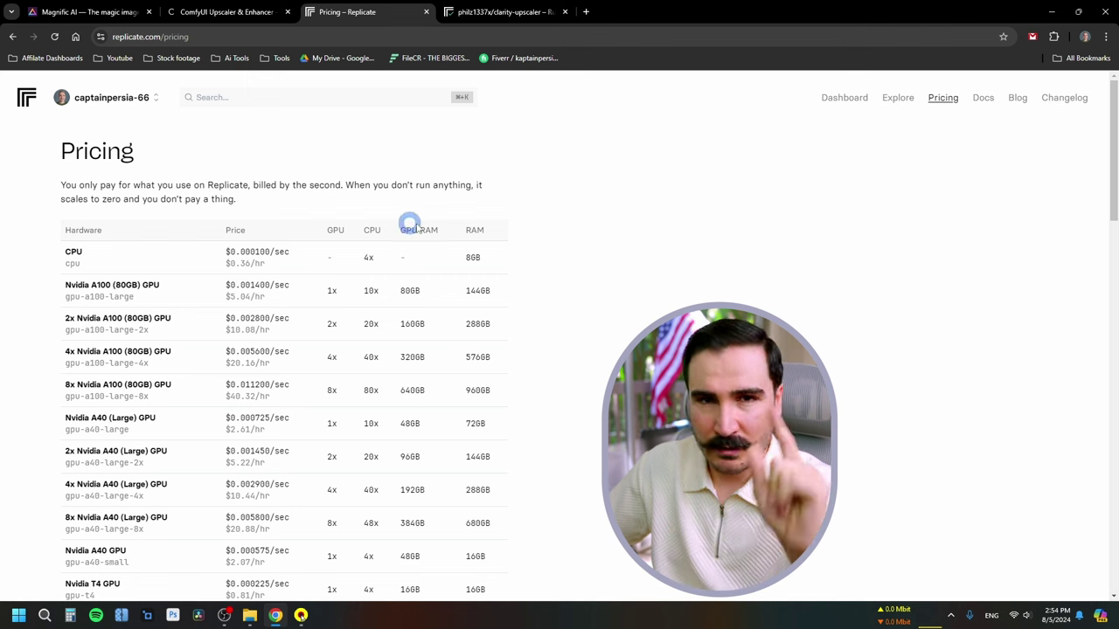
Examine the bird example on Replicate's clarity-upscaler page, comparing its before and after versions in full screen.
{"action": "key", "text": "ctrl+Tab"}
{"action": "scroll", "coordinate": [389, 319], "scroll_direction": "down", "scroll_amount": 3}
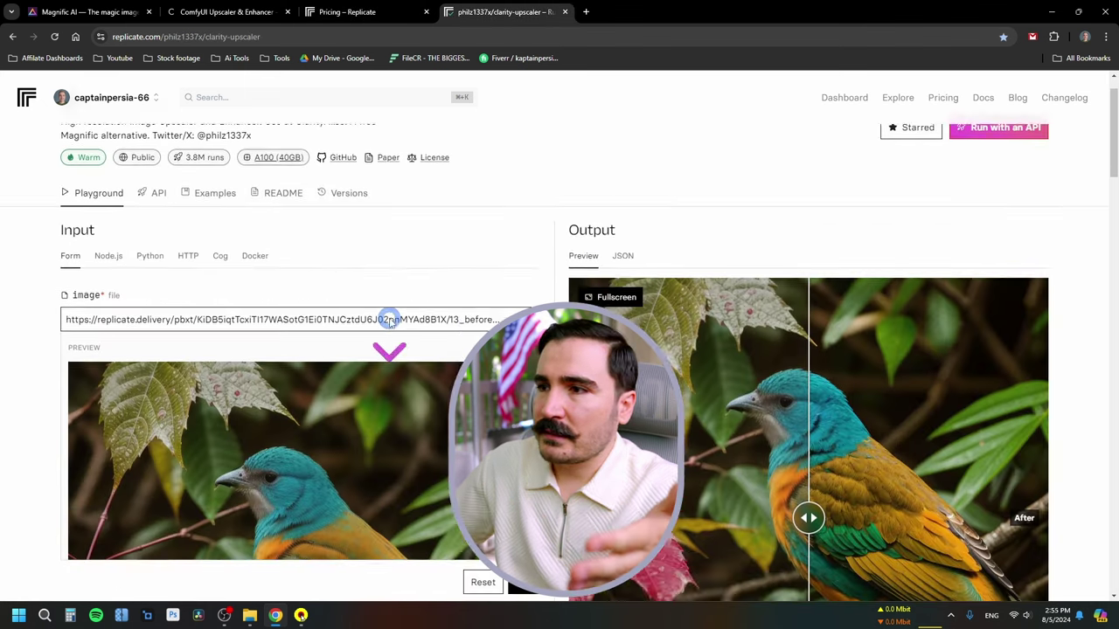
{"action": "left_click_drag", "start_coordinate": [804, 337], "coordinate": [874, 387]}
{"action": "scroll", "coordinate": [874, 387], "scroll_direction": "up", "scroll_amount": 4}
{"action": "left_click", "coordinate": [874, 560]}
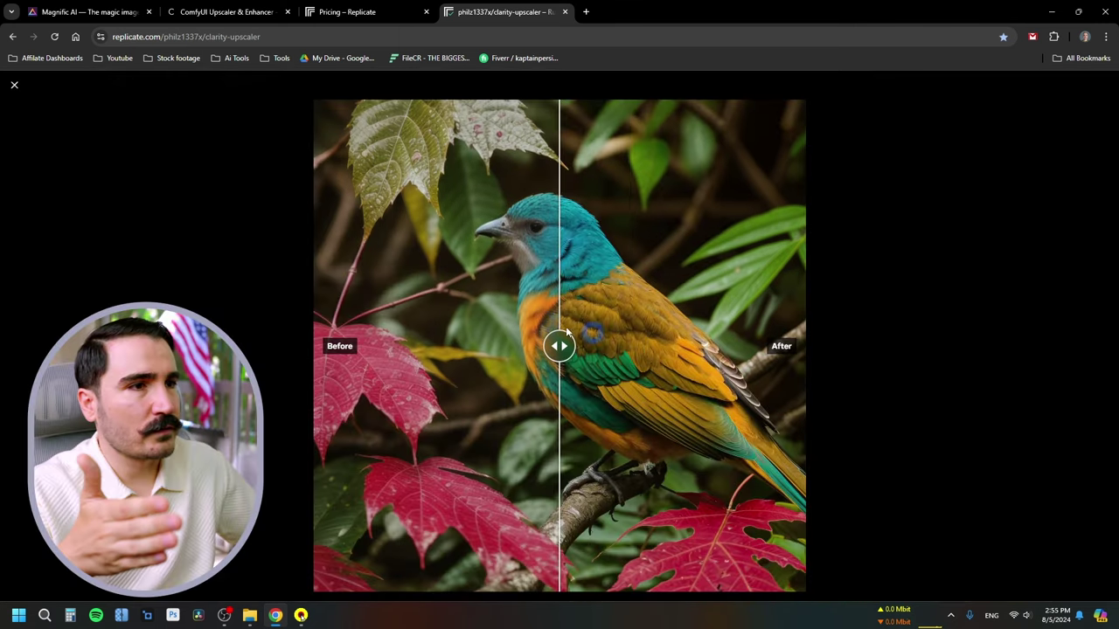
{"action": "left_click_drag", "start_coordinate": [560, 347], "coordinate": [439, 331]}
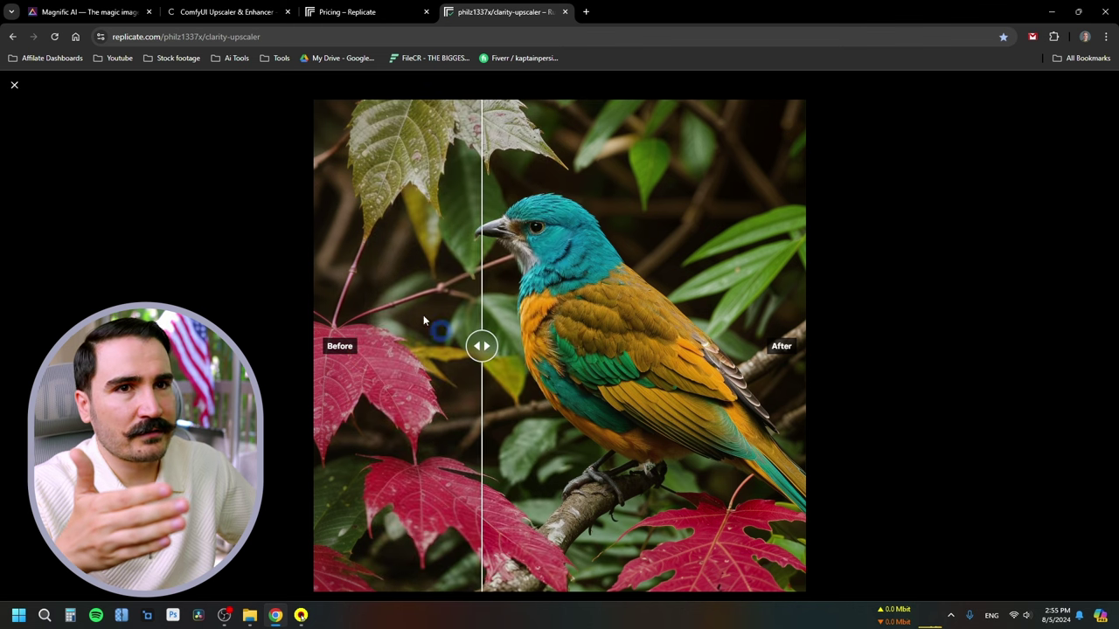
{"action": "left_click", "coordinate": [15, 88]}
{"action": "scroll", "coordinate": [452, 282], "scroll_direction": "down", "scroll_amount": 2}
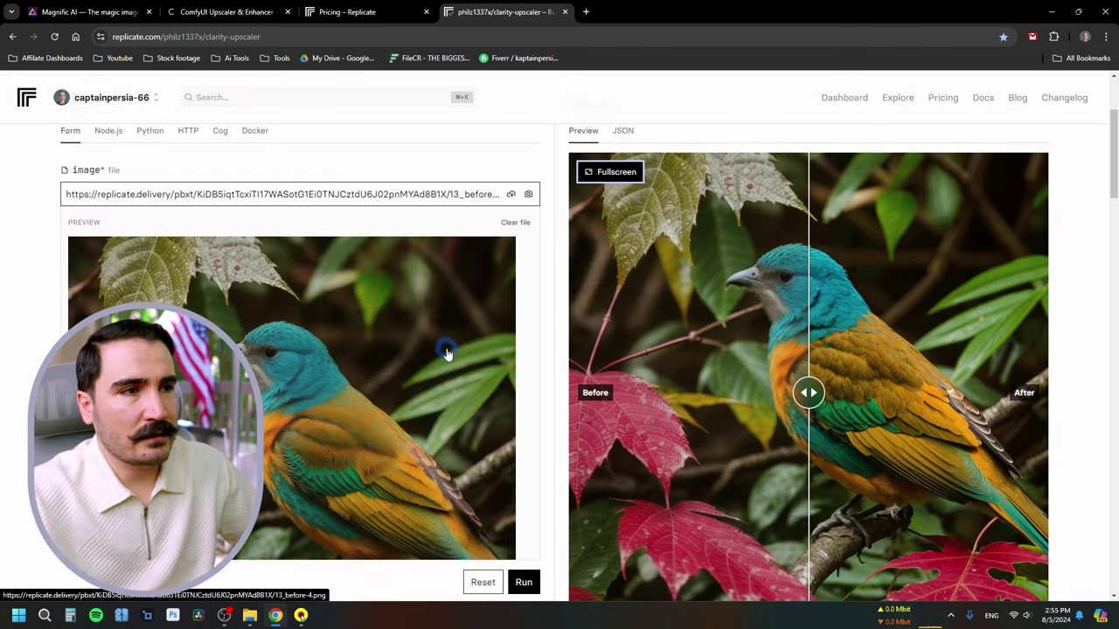
{"action": "scroll", "coordinate": [442, 347], "scroll_direction": "up", "scroll_amount": 1}
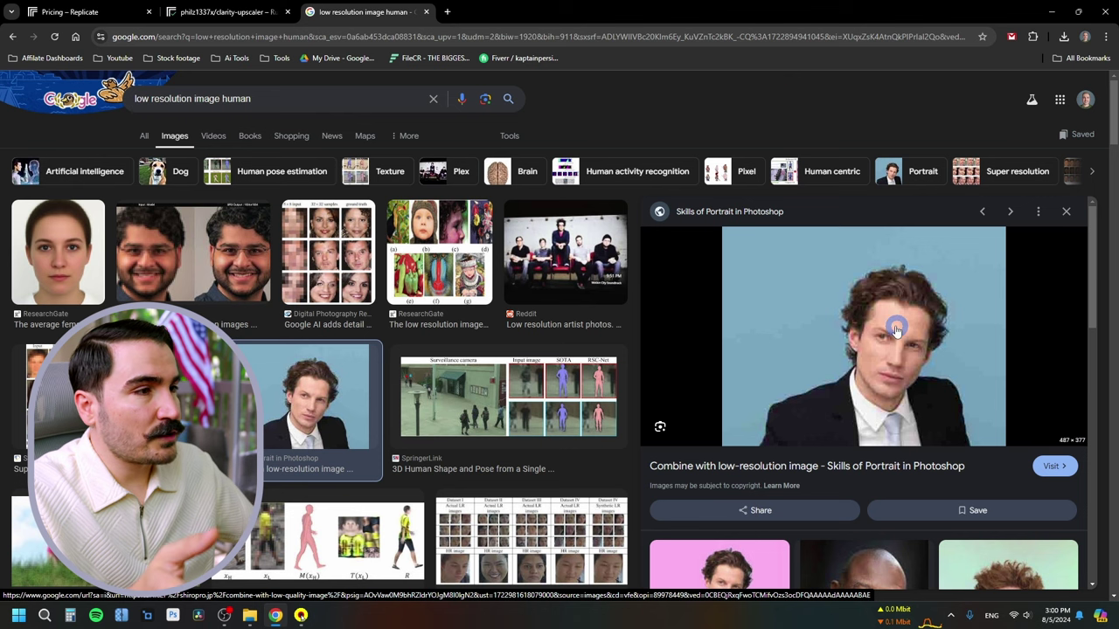
Save the low-resolution portrait of the man in a suit from the image search and load it as clarity-upscaler's input image.
{"action": "right_click", "coordinate": [904, 335]}
{"action": "left_click", "coordinate": [949, 196]}
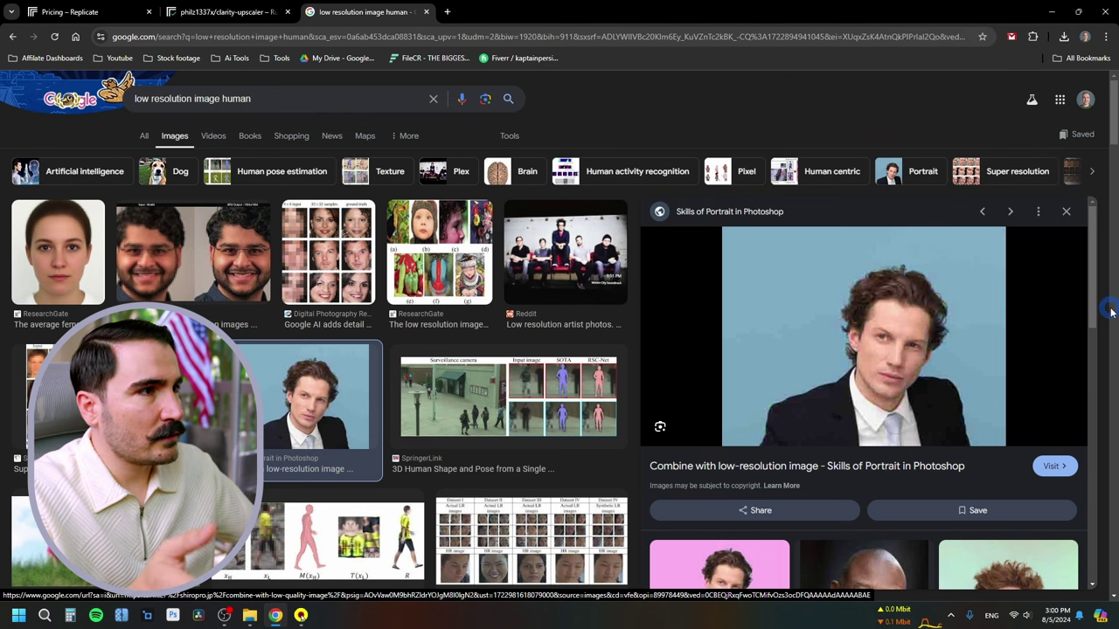
{"action": "left_click", "coordinate": [227, 12]}
{"action": "key", "text": "ctrl+v"}
Set the upscaler's dynamic (HDR) value to 4.
{"action": "scroll", "coordinate": [378, 339], "scroll_direction": "down", "scroll_amount": 3}
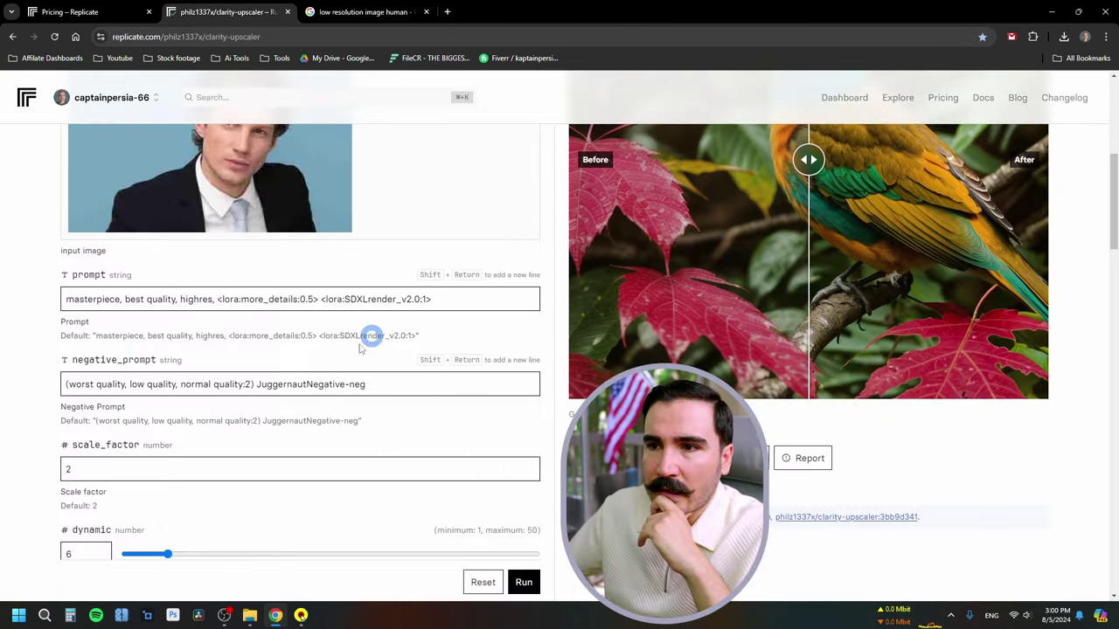
{"action": "scroll", "coordinate": [491, 341], "scroll_direction": "down", "scroll_amount": 3}
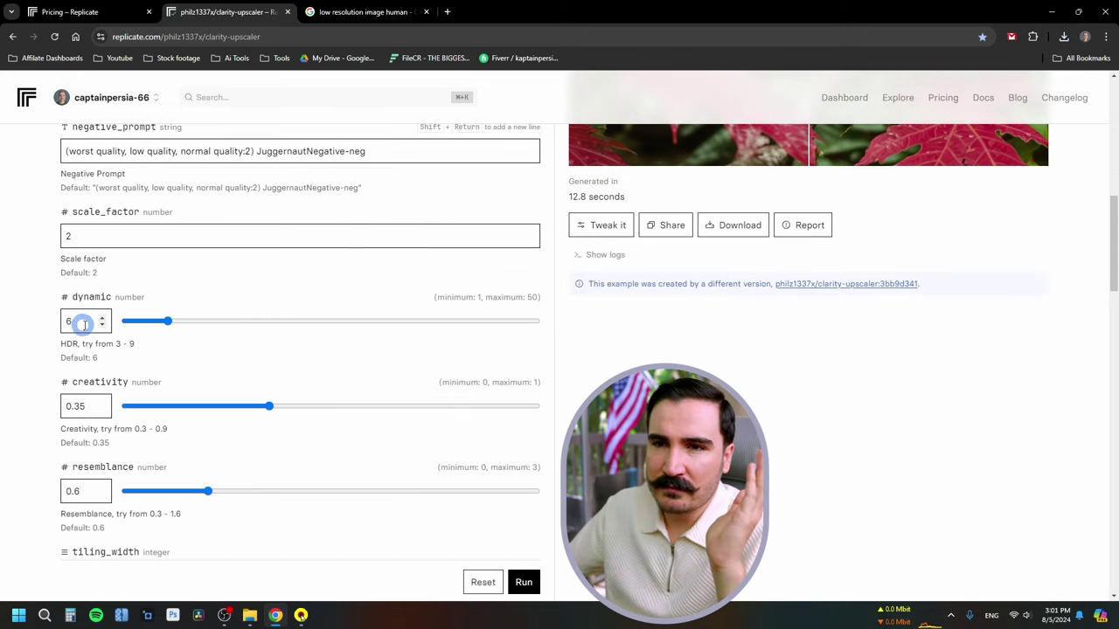
{"action": "scroll", "coordinate": [218, 357], "scroll_direction": "down", "scroll_amount": 2}
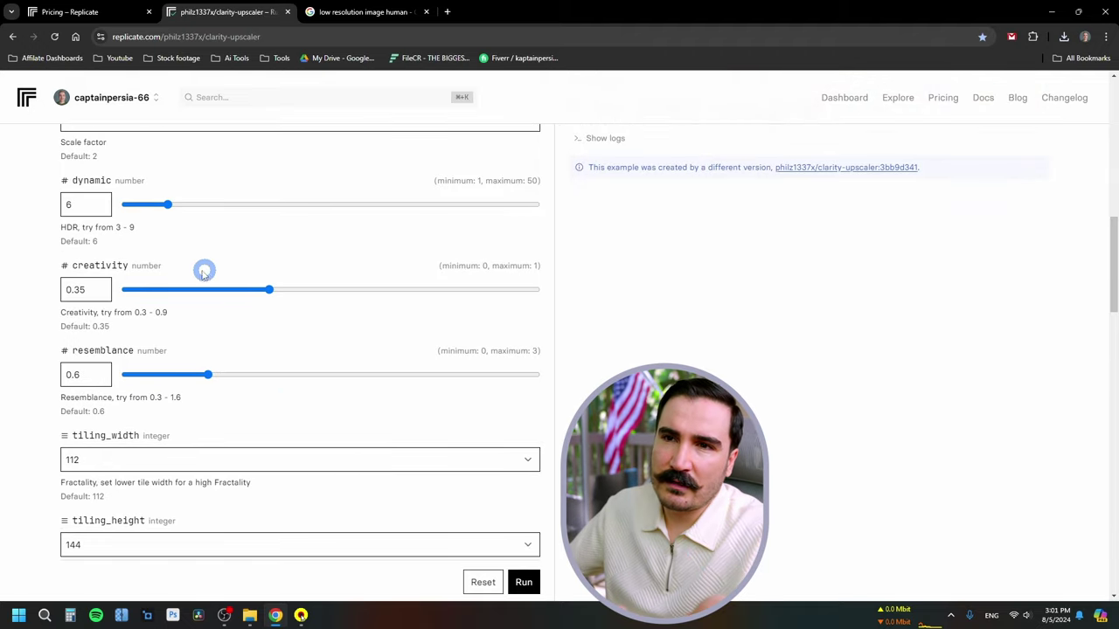
{"action": "left_click", "coordinate": [70, 205]}
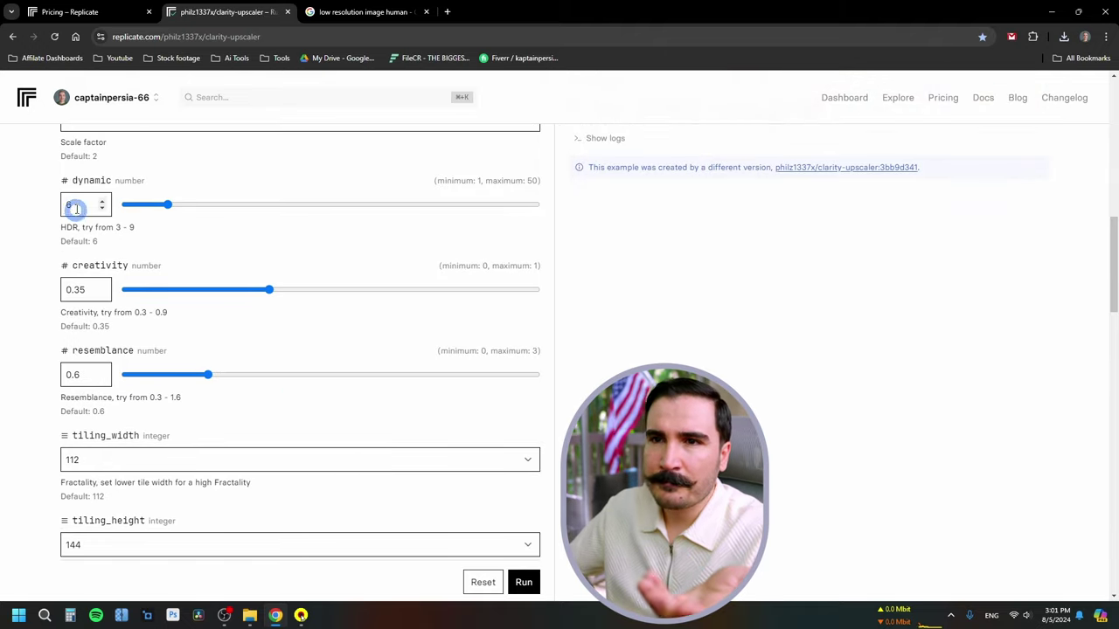
{"action": "left_click_drag", "start_coordinate": [76, 210], "coordinate": [275, 251]}
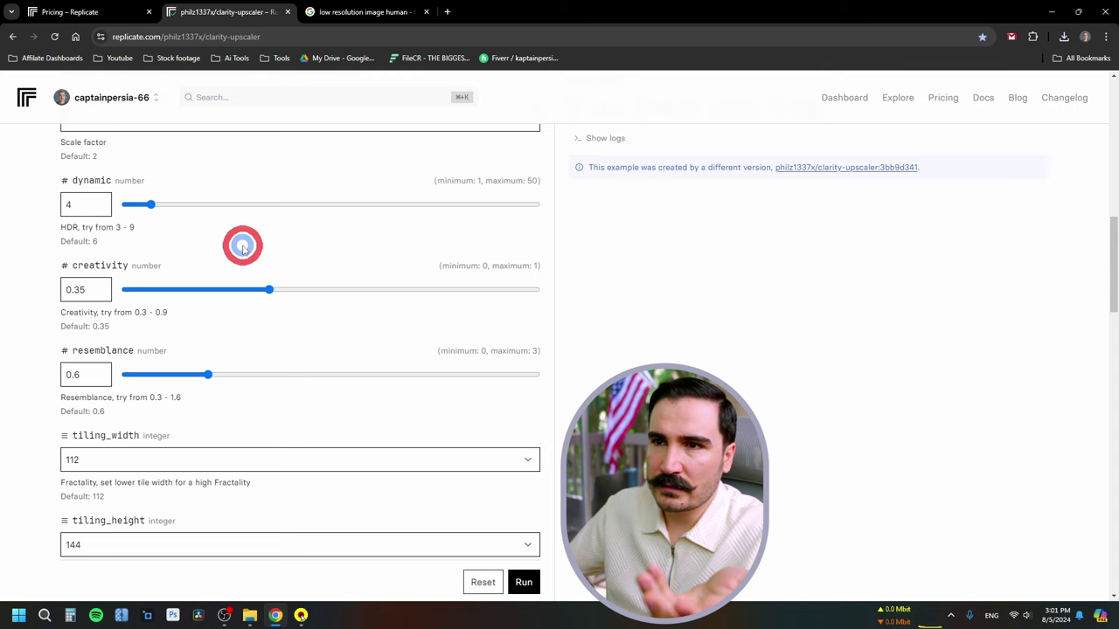
Review the creativity and resemblance settings, and check the portrait loaded as the input image.
{"action": "scroll", "coordinate": [245, 243], "scroll_direction": "up", "scroll_amount": 7}
{"action": "scroll", "coordinate": [252, 244], "scroll_direction": "down", "scroll_amount": 6}
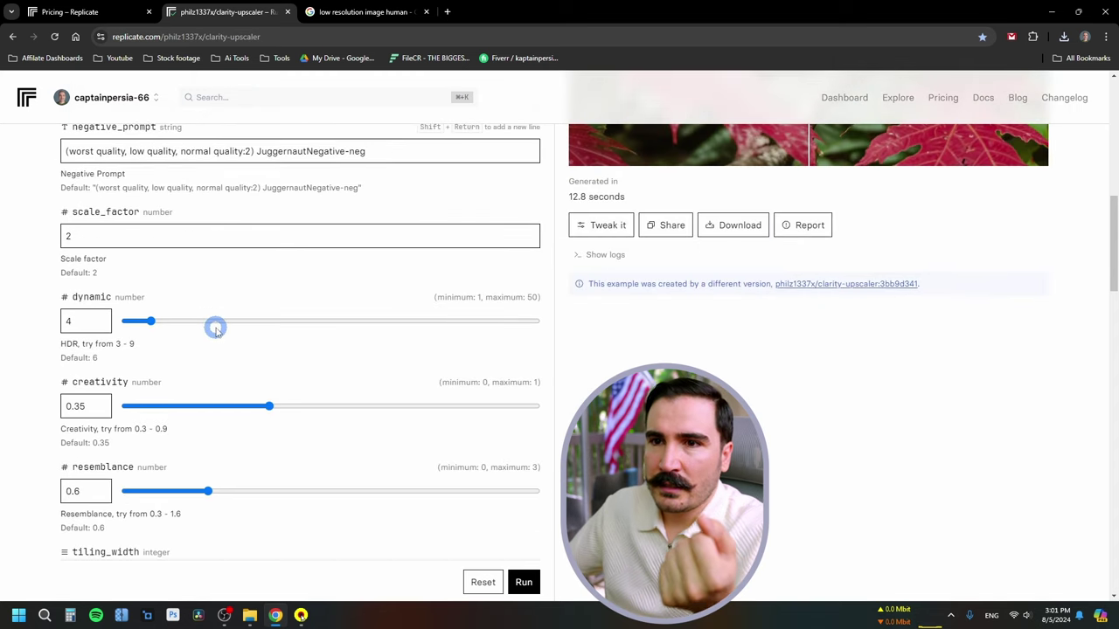
{"action": "scroll", "coordinate": [179, 354], "scroll_direction": "down", "scroll_amount": 2}
{"action": "left_click_drag", "start_coordinate": [76, 230], "coordinate": [83, 231]}
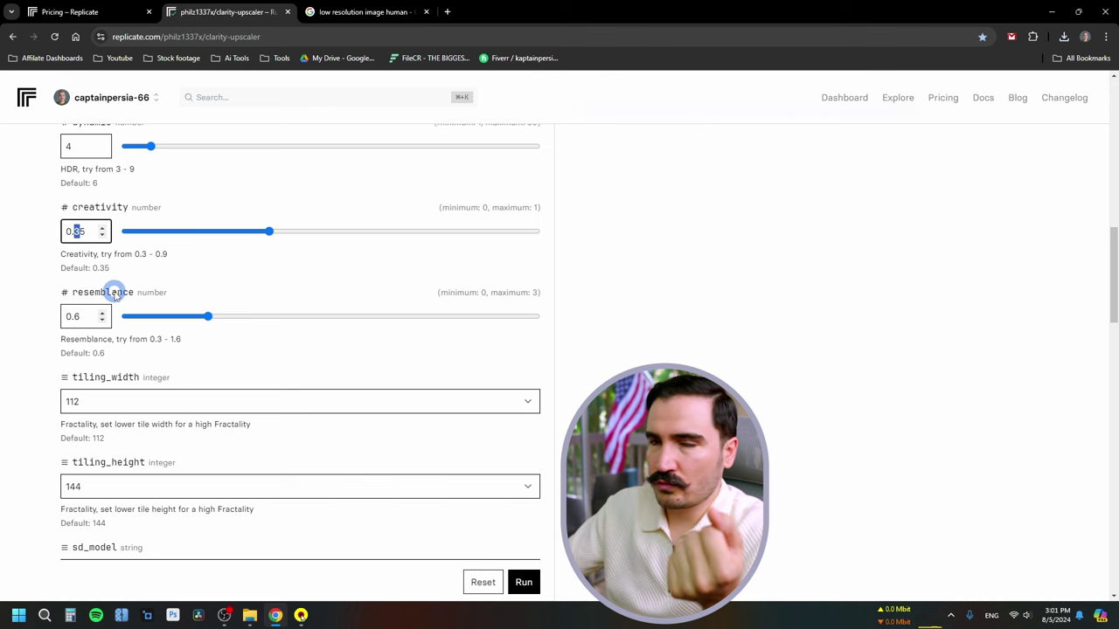
{"action": "scroll", "coordinate": [645, 304], "scroll_direction": "up", "scroll_amount": 8}
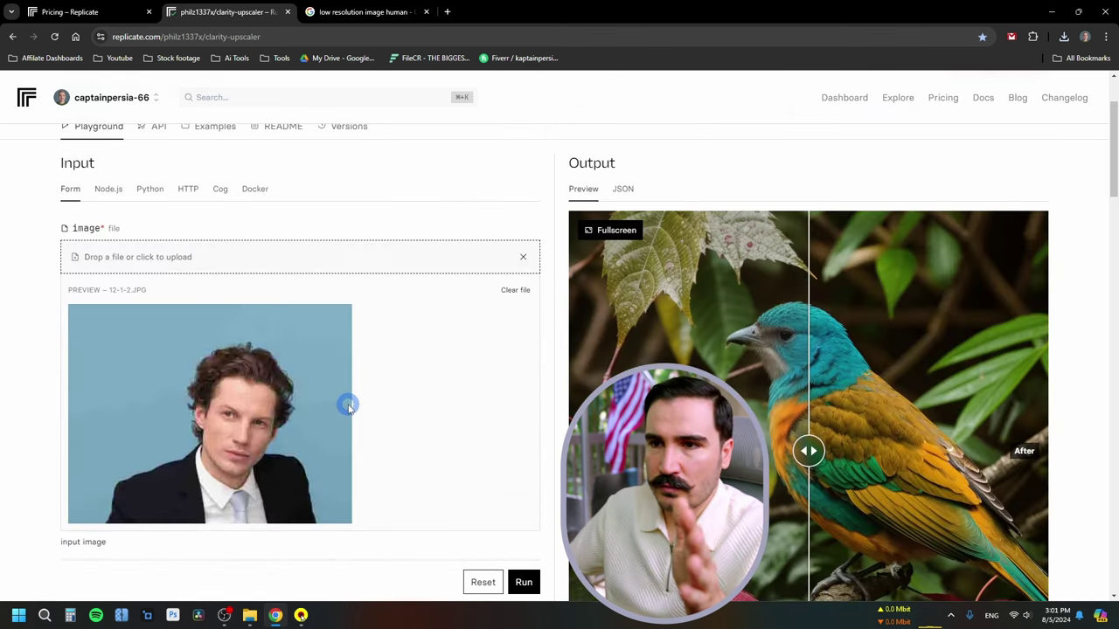
Set the upscaler's resemblance value to its maximum of 3.
{"action": "scroll", "coordinate": [348, 406], "scroll_direction": "down", "scroll_amount": 7}
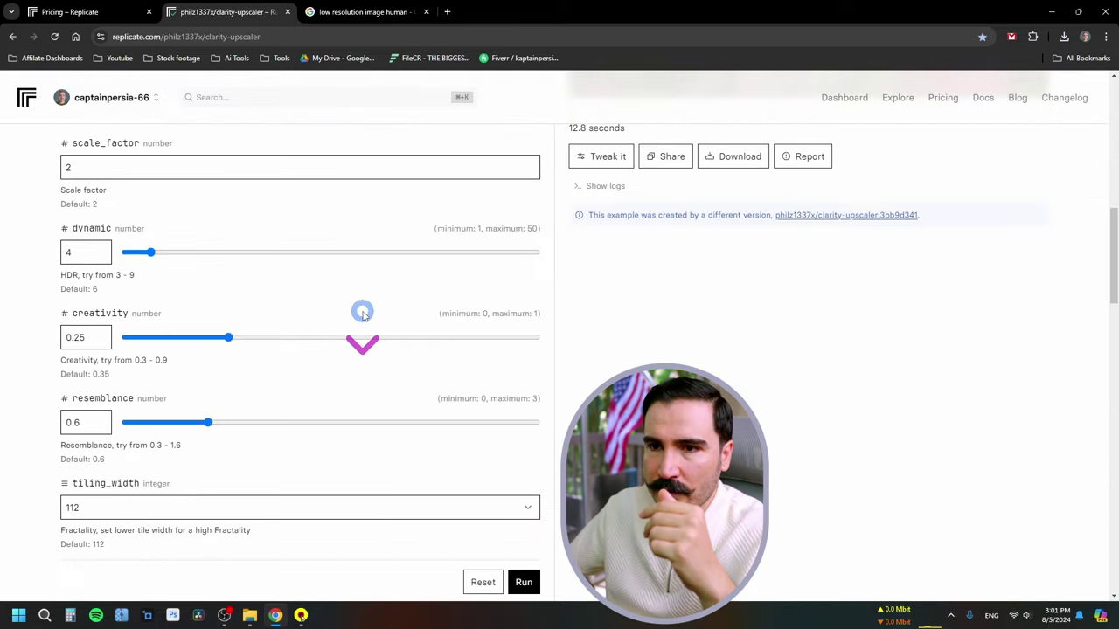
{"action": "left_click_drag", "start_coordinate": [208, 374], "coordinate": [539, 392]}
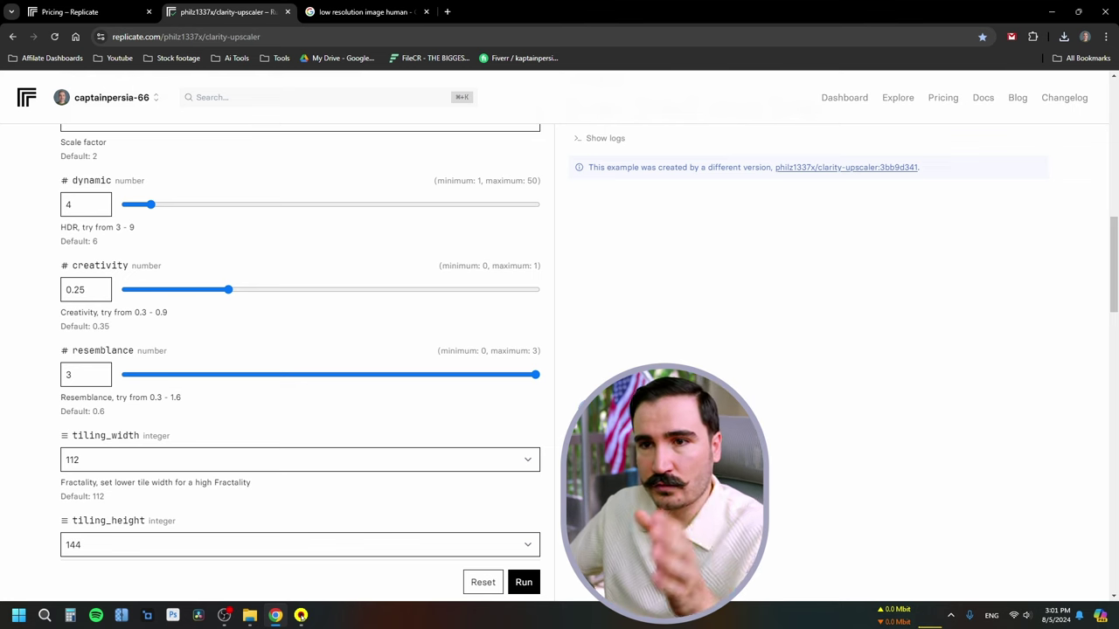
{"action": "left_click_drag", "start_coordinate": [354, 372], "coordinate": [243, 385]}
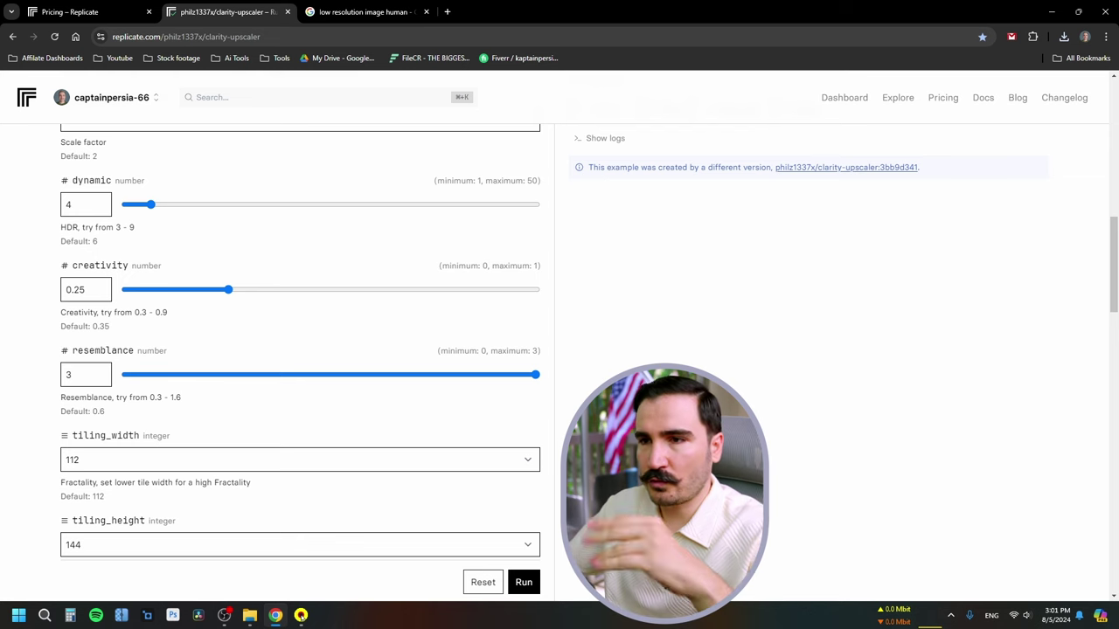
Review the remaining upscaler settings without changing them, and run clarity-upscaler on the portrait.
{"action": "scroll", "coordinate": [300, 350], "scroll_direction": "down", "scroll_amount": 2}
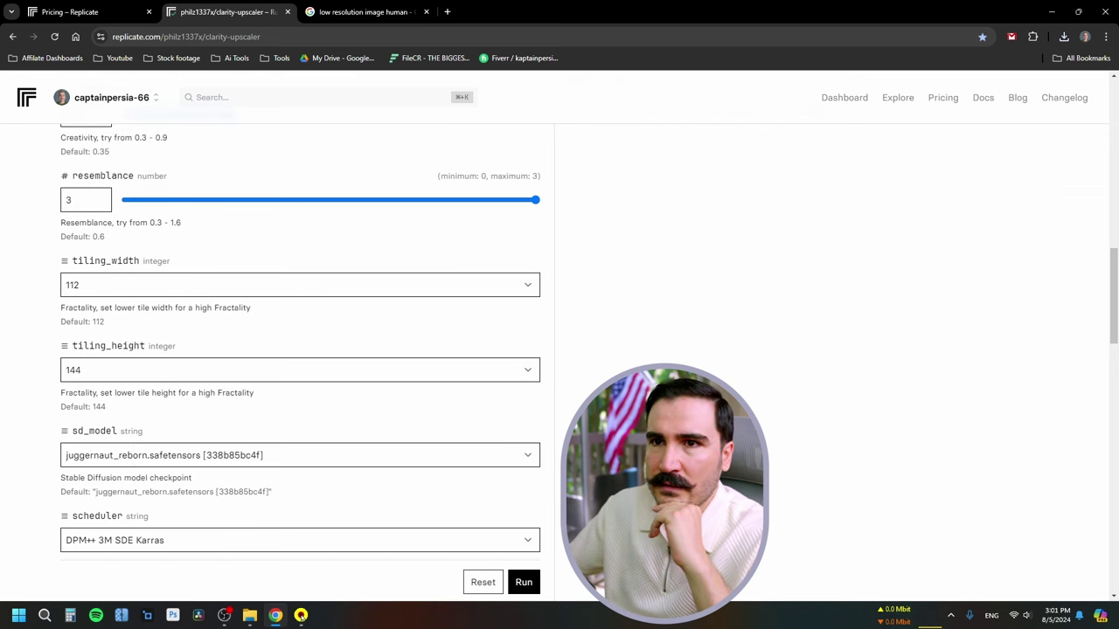
{"action": "scroll", "coordinate": [449, 402], "scroll_direction": "down", "scroll_amount": 4}
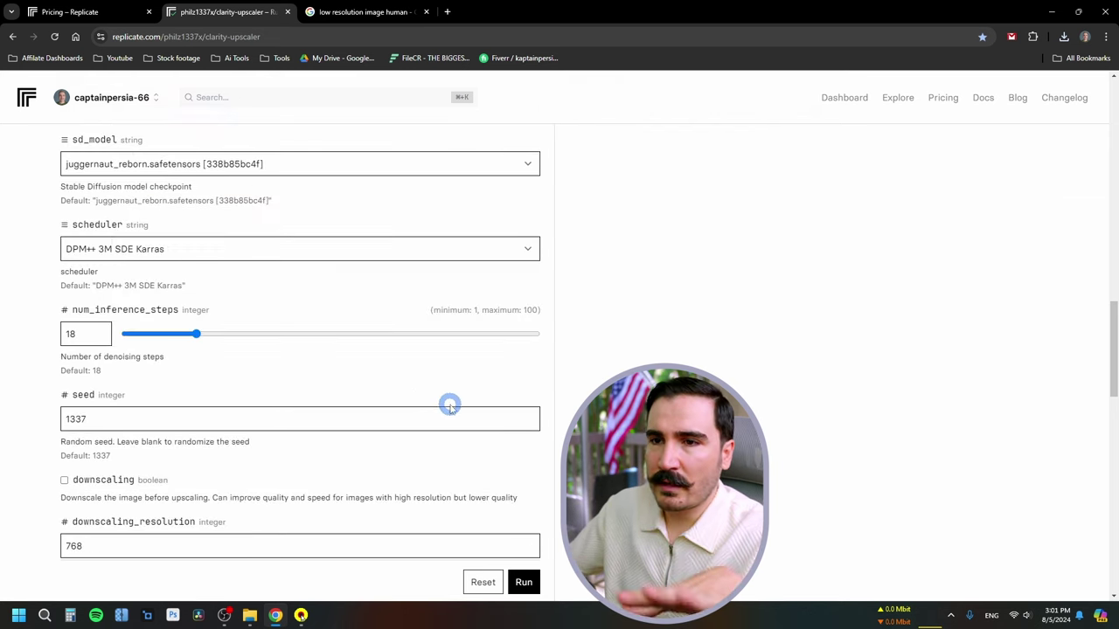
{"action": "scroll", "coordinate": [377, 402], "scroll_direction": "down", "scroll_amount": 4}
{"action": "scroll", "coordinate": [357, 400], "scroll_direction": "down", "scroll_amount": 1}
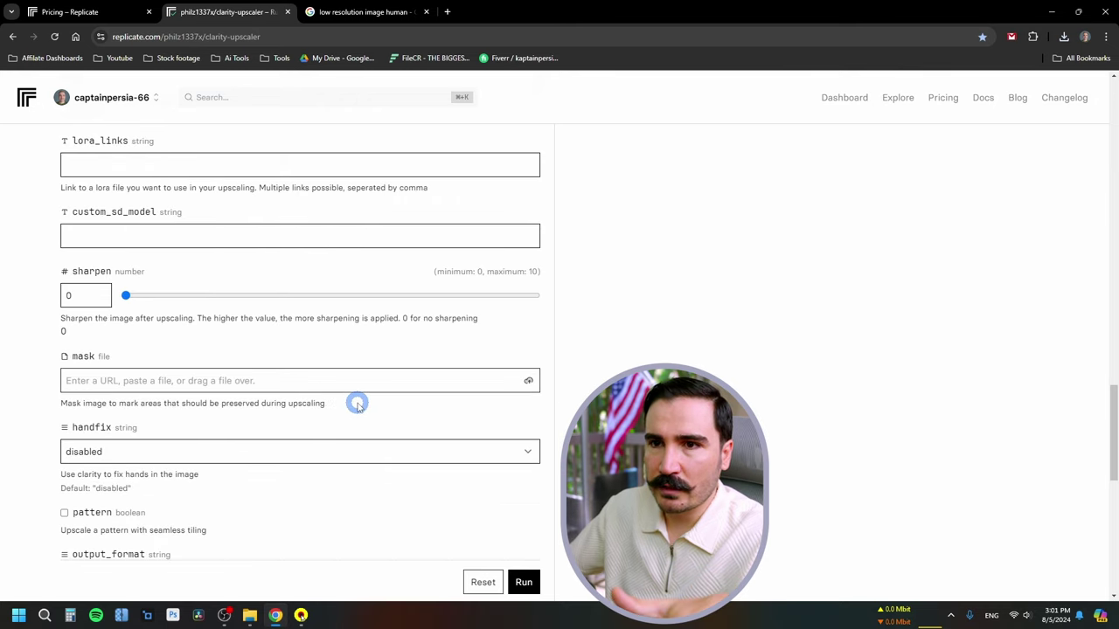
{"action": "scroll", "coordinate": [253, 352], "scroll_direction": "down", "scroll_amount": 1}
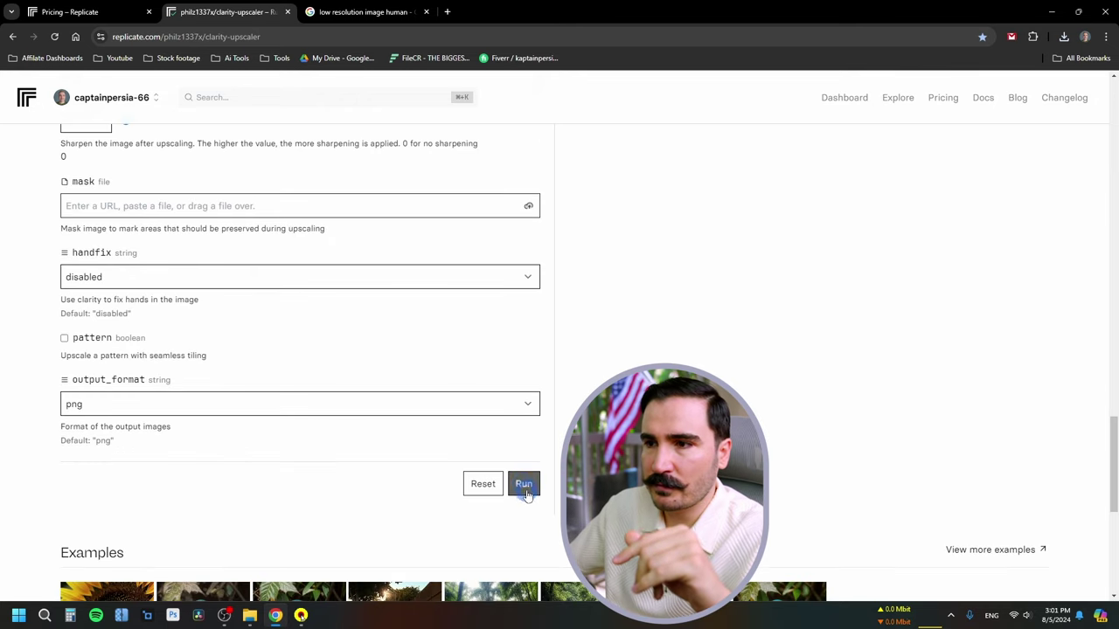
{"action": "left_click", "coordinate": [522, 483]}
{"action": "scroll", "coordinate": [771, 352], "scroll_direction": "up", "scroll_amount": 1}
{"action": "scroll", "coordinate": [771, 353], "scroll_direction": "up", "scroll_amount": 15}
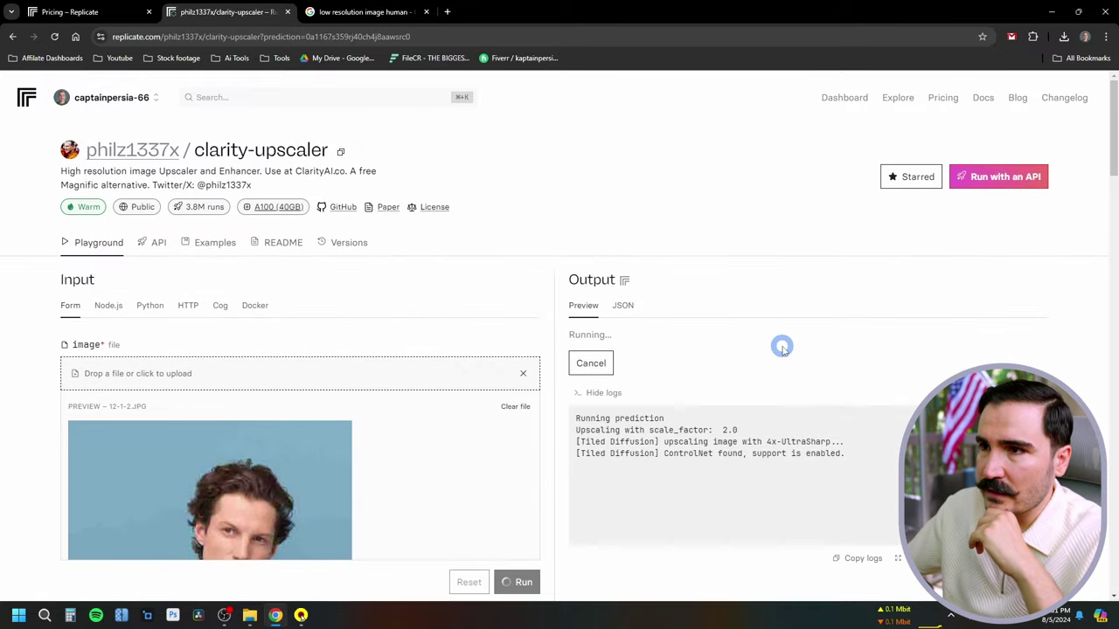
Compare the original and upscaled portrait in full screen by sweeping the before/after divider across the face.
{"action": "scroll", "coordinate": [769, 354], "scroll_direction": "down", "scroll_amount": 1}
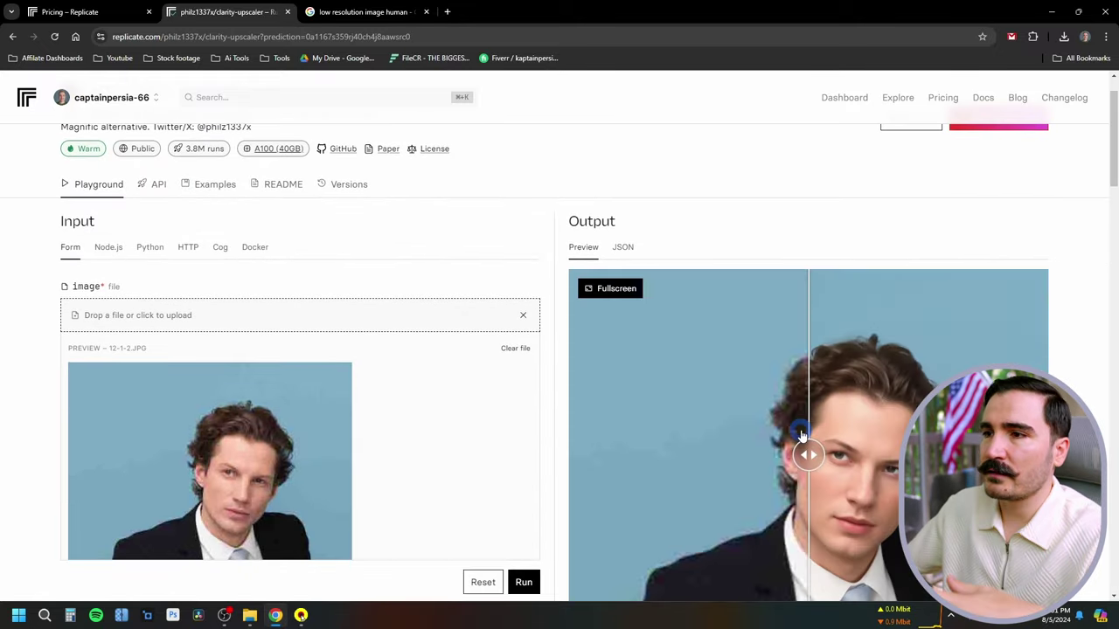
{"action": "scroll", "coordinate": [799, 434], "scroll_direction": "down", "scroll_amount": 2}
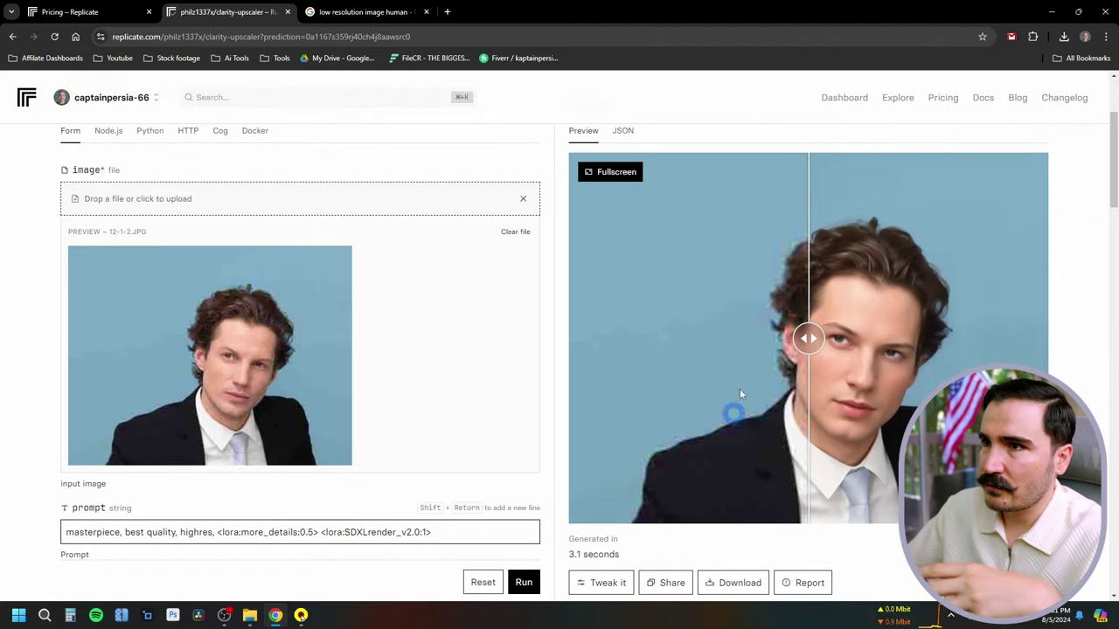
{"action": "left_click", "coordinate": [618, 172]}
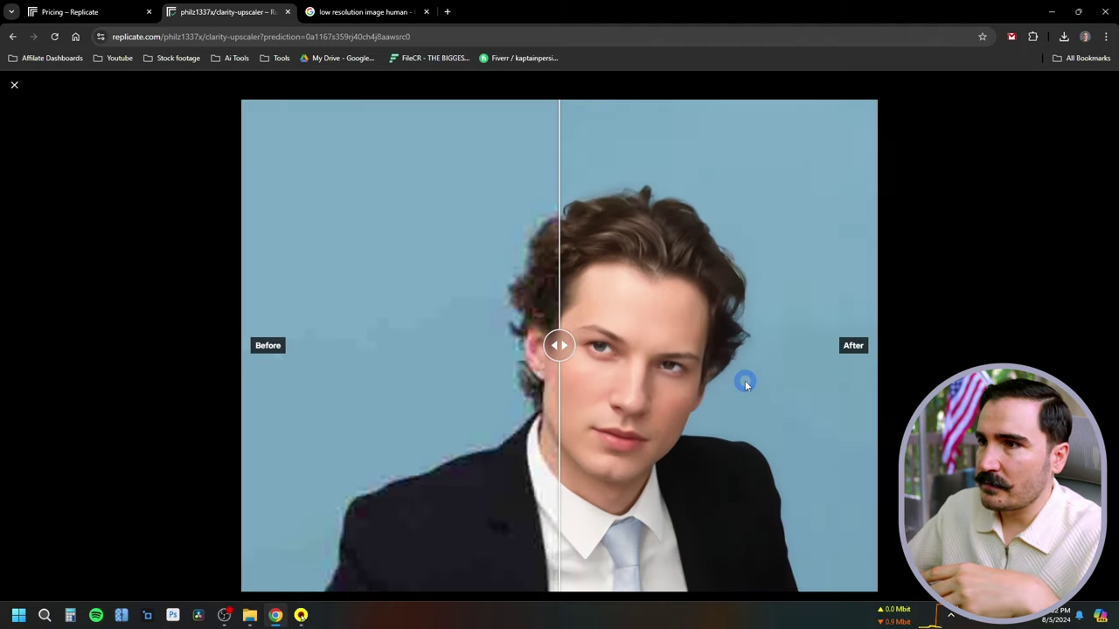
{"action": "left_click", "coordinate": [851, 382]}
{"action": "left_click_drag", "start_coordinate": [851, 382], "coordinate": [581, 455]}
{"action": "left_click_drag", "start_coordinate": [537, 453], "coordinate": [212, 449]}
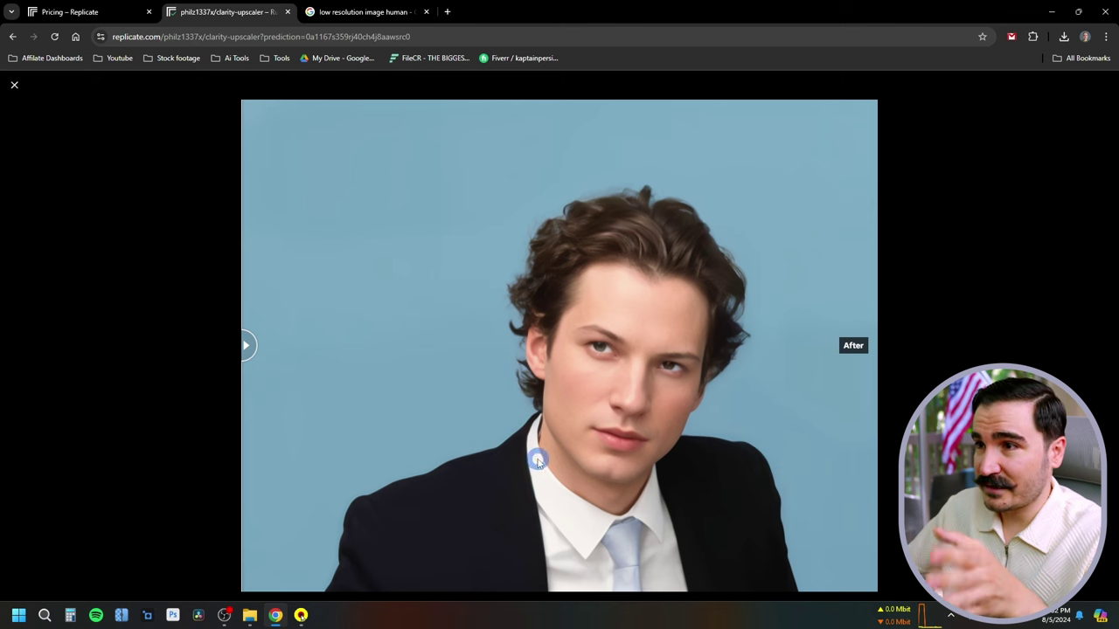
{"action": "left_click_drag", "start_coordinate": [250, 349], "coordinate": [232, 480]}
{"action": "left_click", "coordinate": [233, 480]}
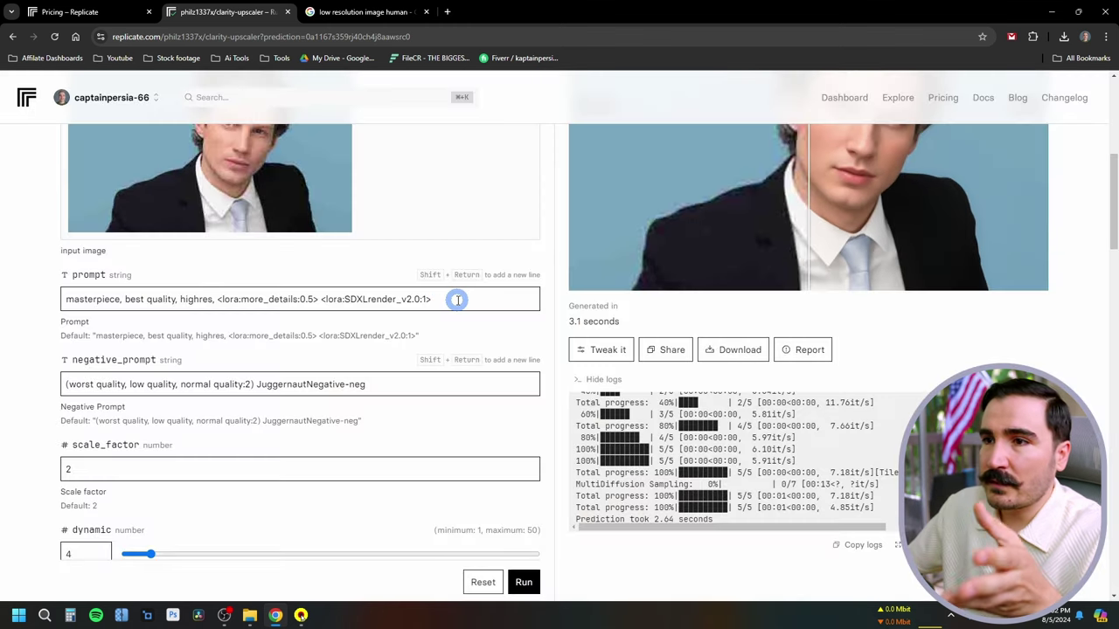
Append ", human" to the prompt and set the sharpen value to 7.
{"action": "left_click", "coordinate": [457, 300]}
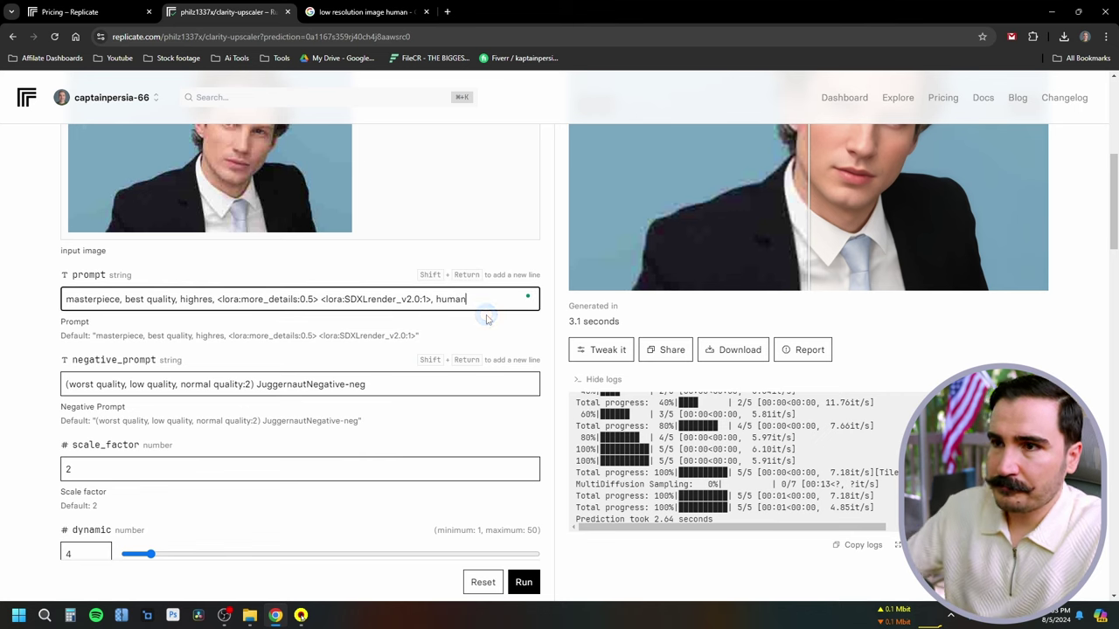
{"action": "left_click", "coordinate": [416, 383]}
{"action": "scroll", "coordinate": [444, 384], "scroll_direction": "down", "scroll_amount": 20}
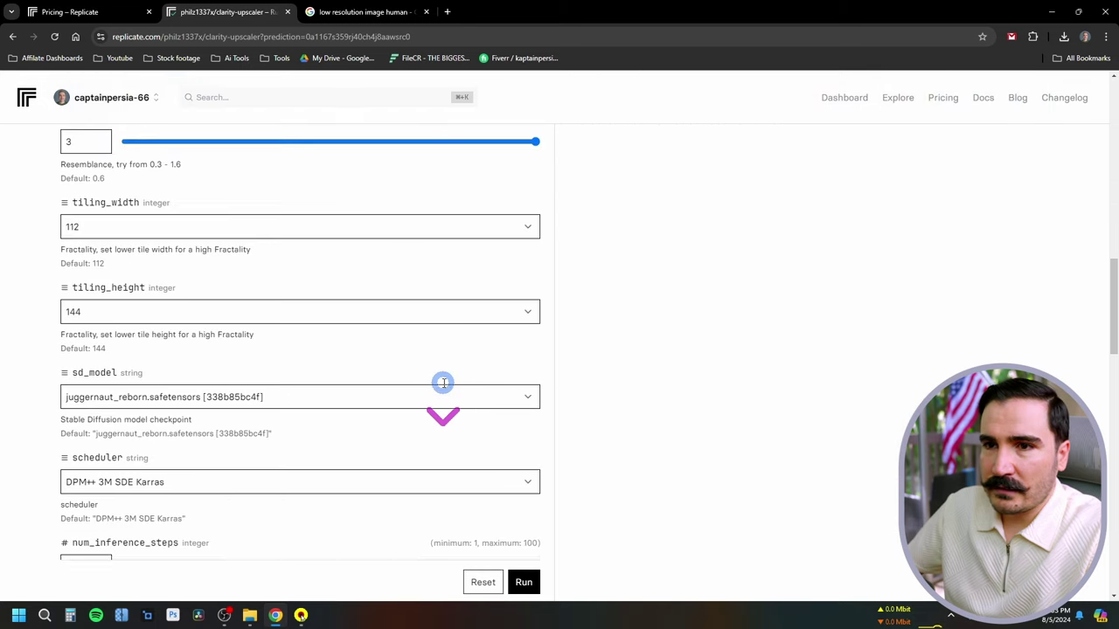
{"action": "scroll", "coordinate": [226, 412], "scroll_direction": "down", "scroll_amount": 2}
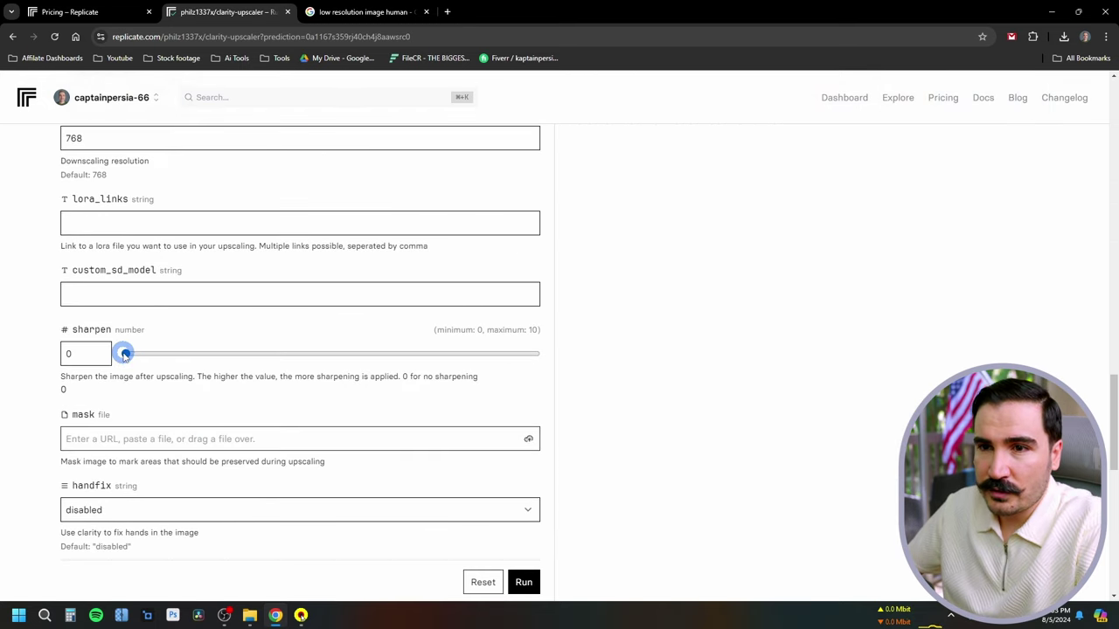
{"action": "left_click_drag", "start_coordinate": [125, 354], "coordinate": [412, 354]}
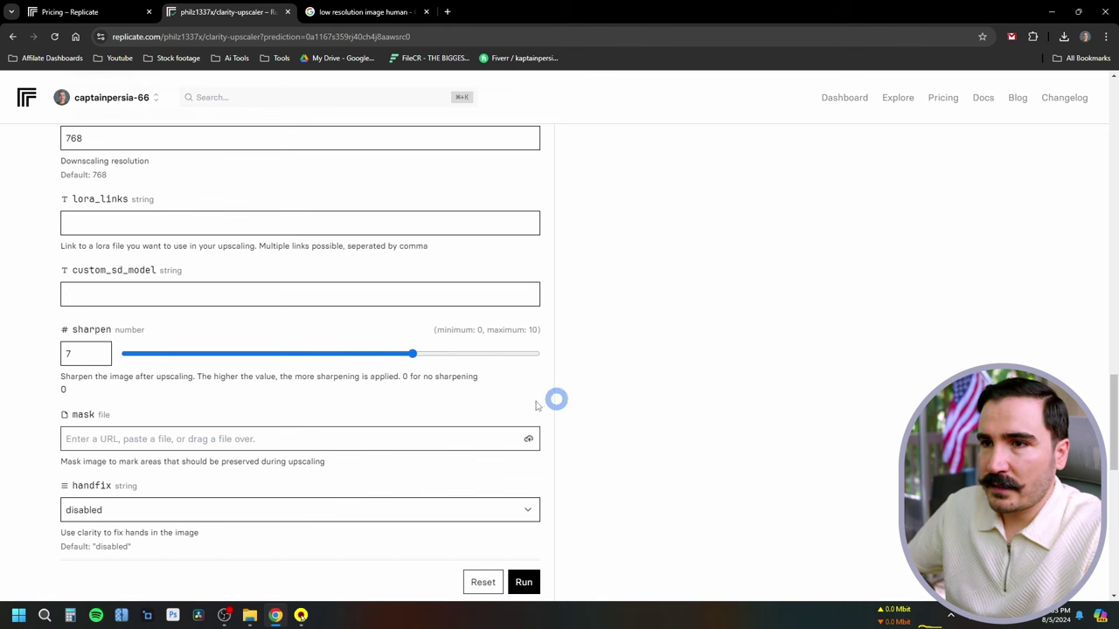
Set the upscaler's scale factor to 3.
{"action": "scroll", "coordinate": [145, 345], "scroll_direction": "up", "scroll_amount": 10}
{"action": "scroll", "coordinate": [184, 310], "scroll_direction": "up", "scroll_amount": 1}
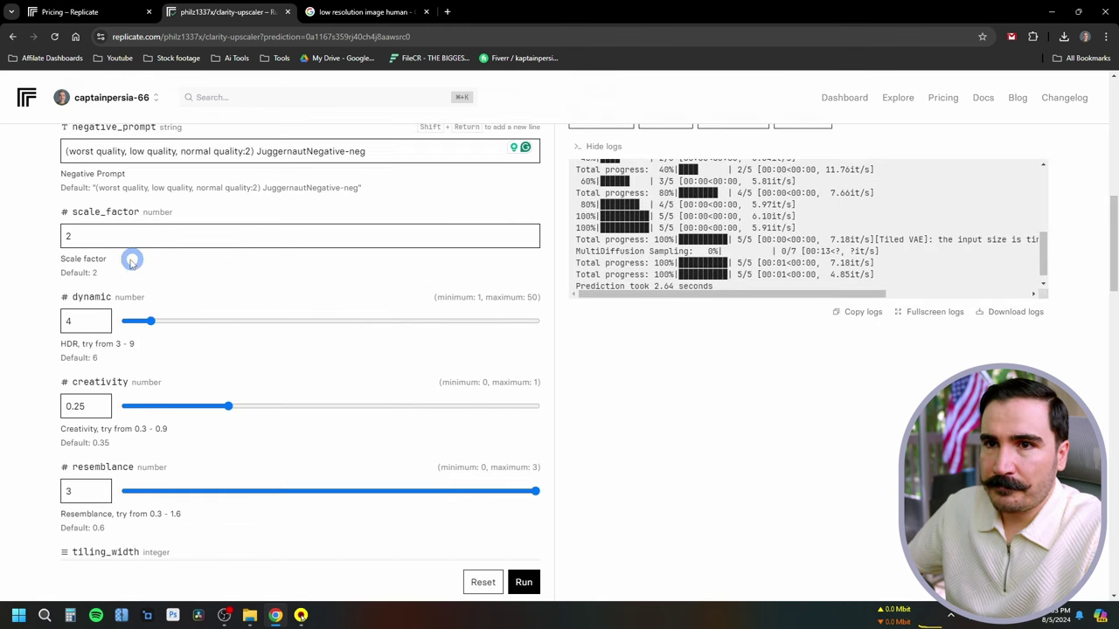
{"action": "left_click_drag", "start_coordinate": [81, 236], "coordinate": [48, 236]}
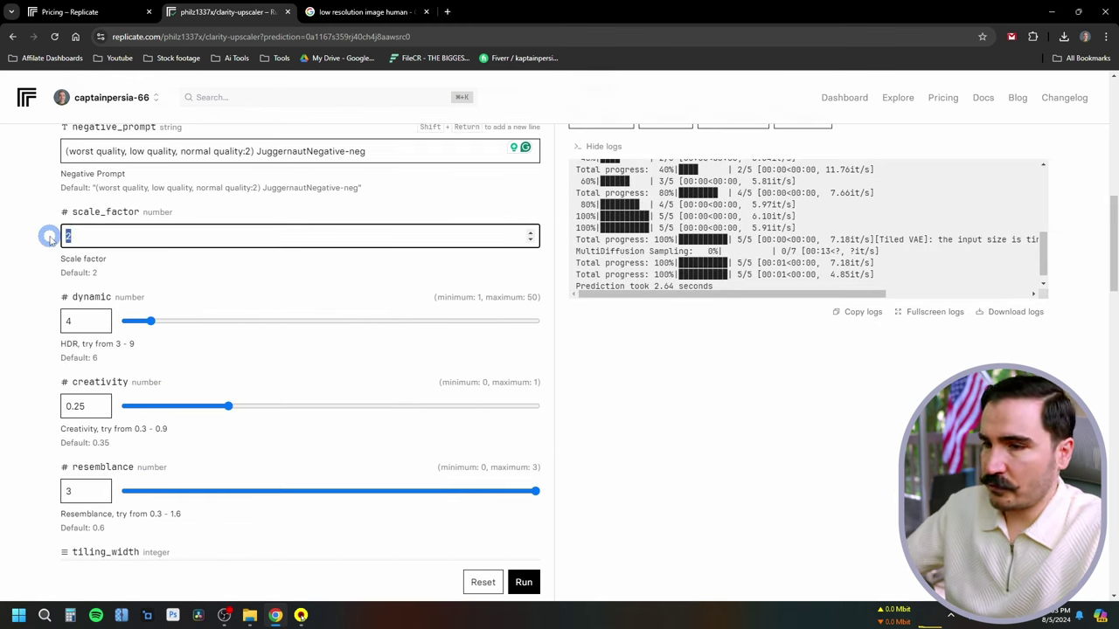
{"action": "scroll", "coordinate": [245, 306], "scroll_direction": "down", "scroll_amount": 1}
Set the creativity to 0.3 and the resemblance to 2.9.
{"action": "key", "text": "Tab"}
{"action": "key", "text": "Tab"}
{"action": "key", "text": "Tab"}
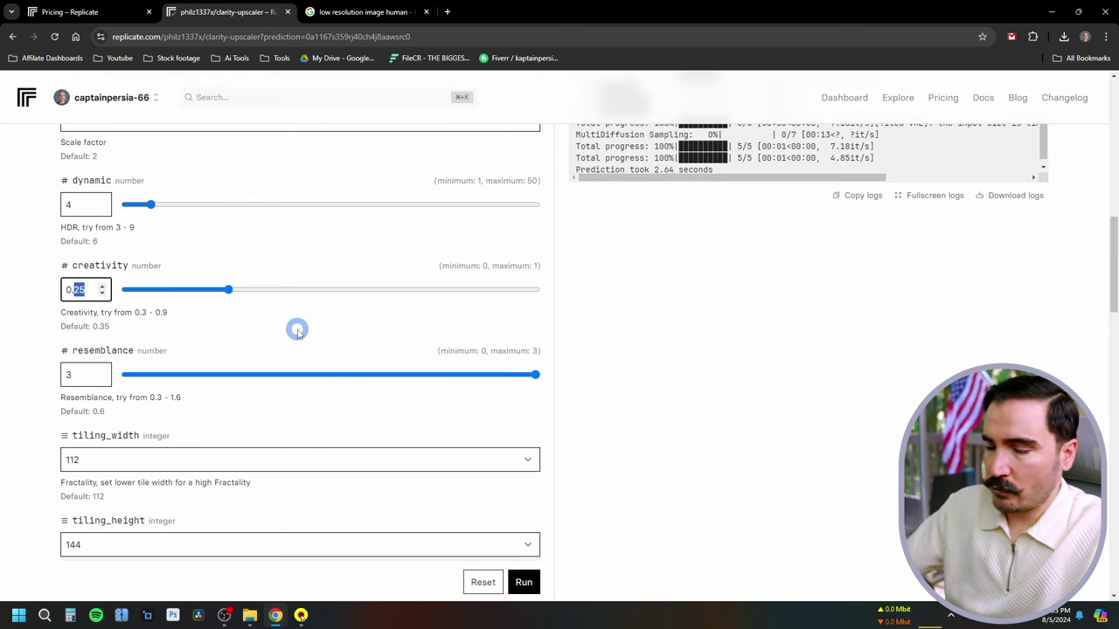
{"action": "type", "text": "0.3"}
{"action": "key", "text": "Tab"}
{"action": "key", "text": "Tab"}
{"action": "type", "text": "2.9"}
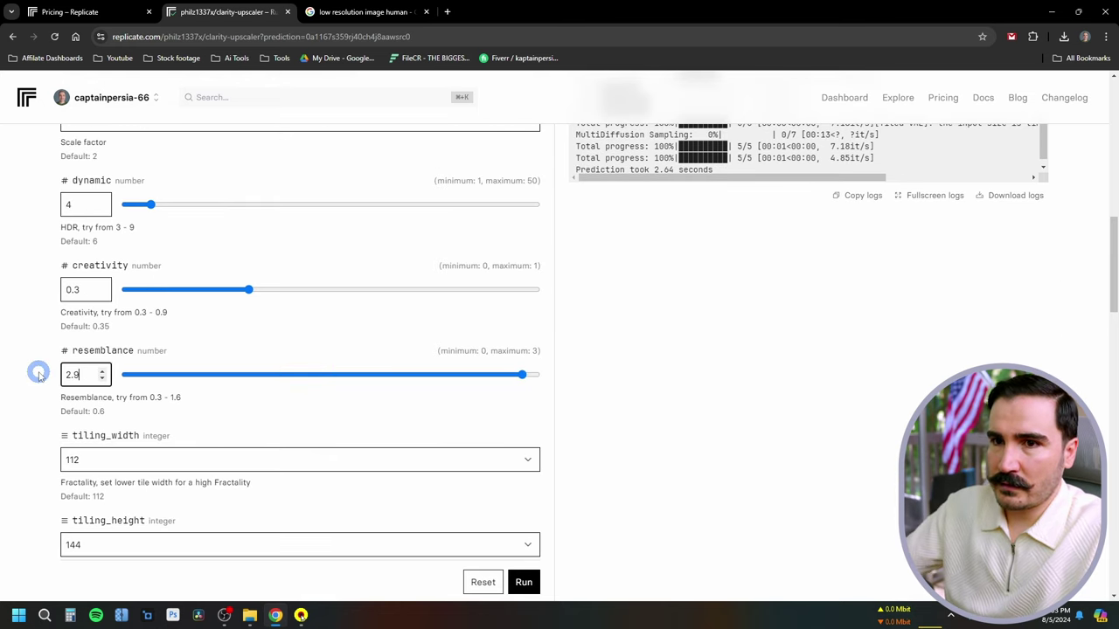
Run the upscaler again on the portrait with the changed settings and bring up its output.
{"action": "left_click", "coordinate": [525, 584]}
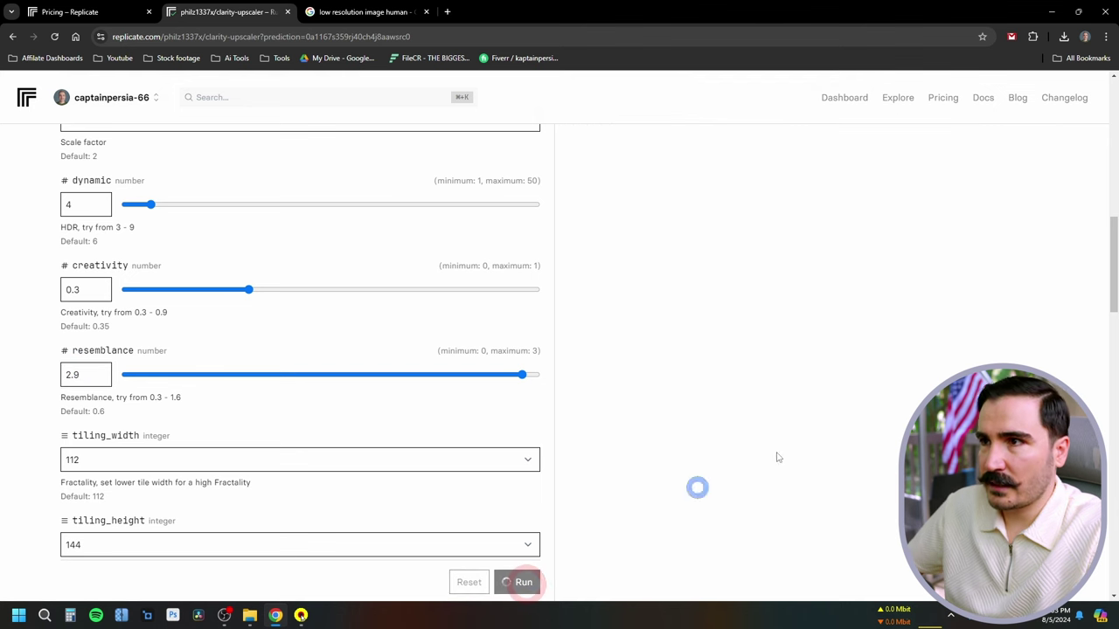
{"action": "scroll", "coordinate": [870, 365], "scroll_direction": "up", "scroll_amount": 10}
{"action": "scroll", "coordinate": [867, 368], "scroll_direction": "down", "scroll_amount": 1}
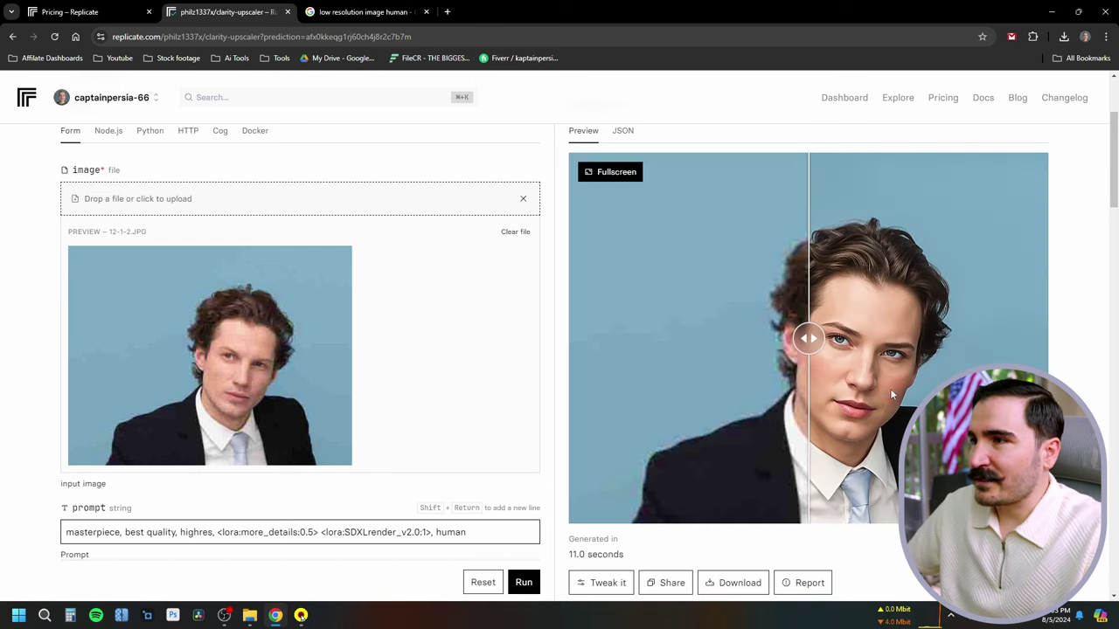
Examine the sharpened portrait against the original in full screen, and return to the settings page.
{"action": "left_click", "coordinate": [617, 173]}
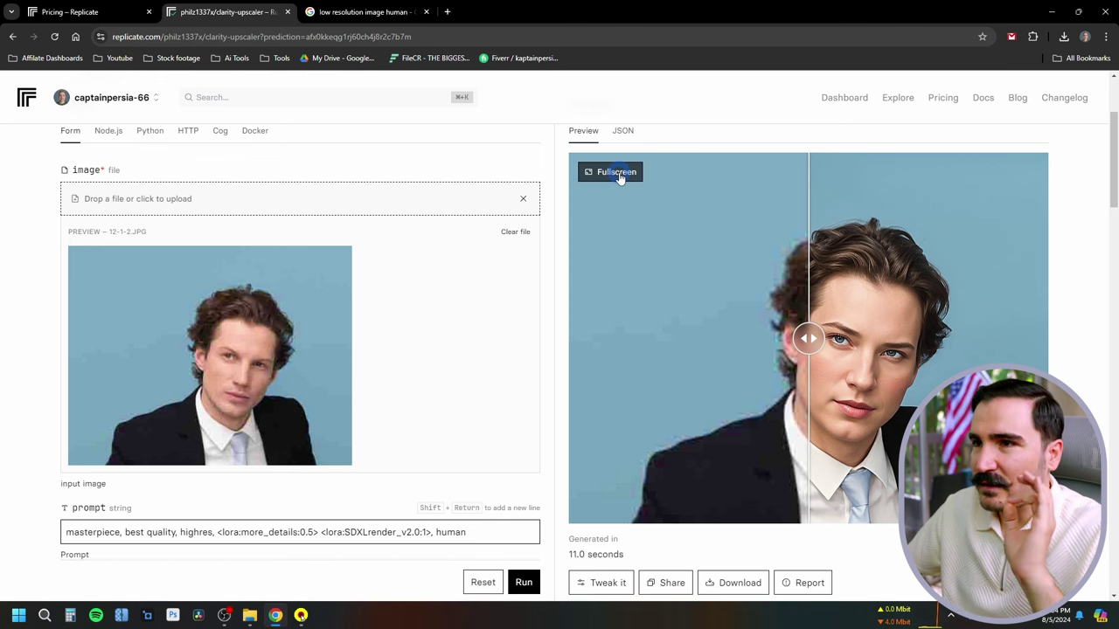
{"action": "left_click", "coordinate": [681, 298]}
{"action": "left_click_drag", "start_coordinate": [574, 347], "coordinate": [466, 510]}
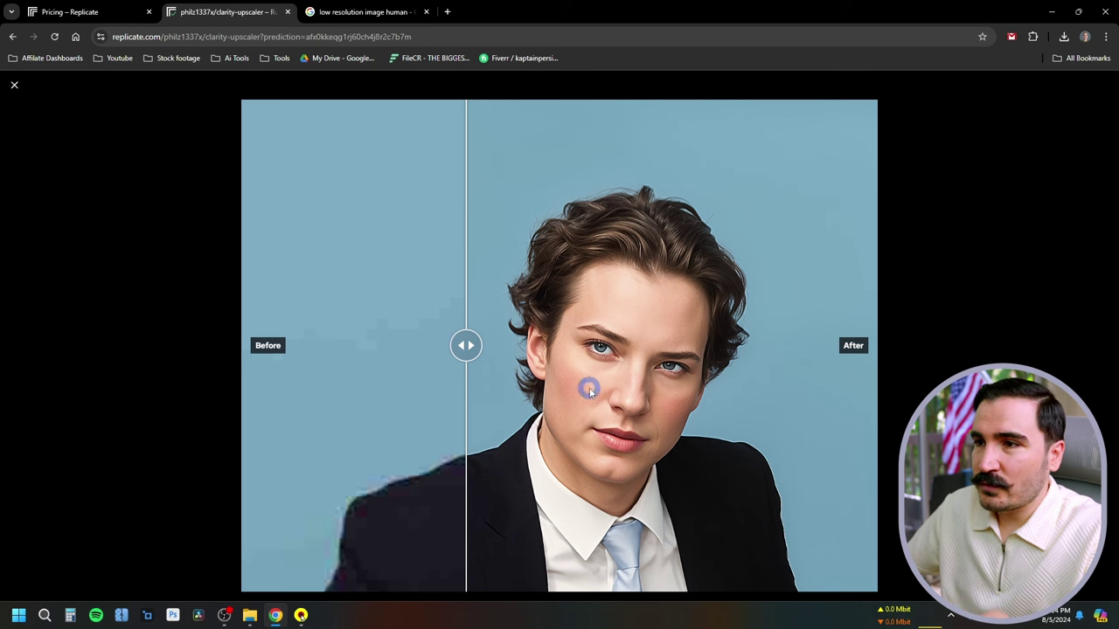
{"action": "left_click_drag", "start_coordinate": [456, 346], "coordinate": [537, 429]}
{"action": "left_click", "coordinate": [16, 88]}
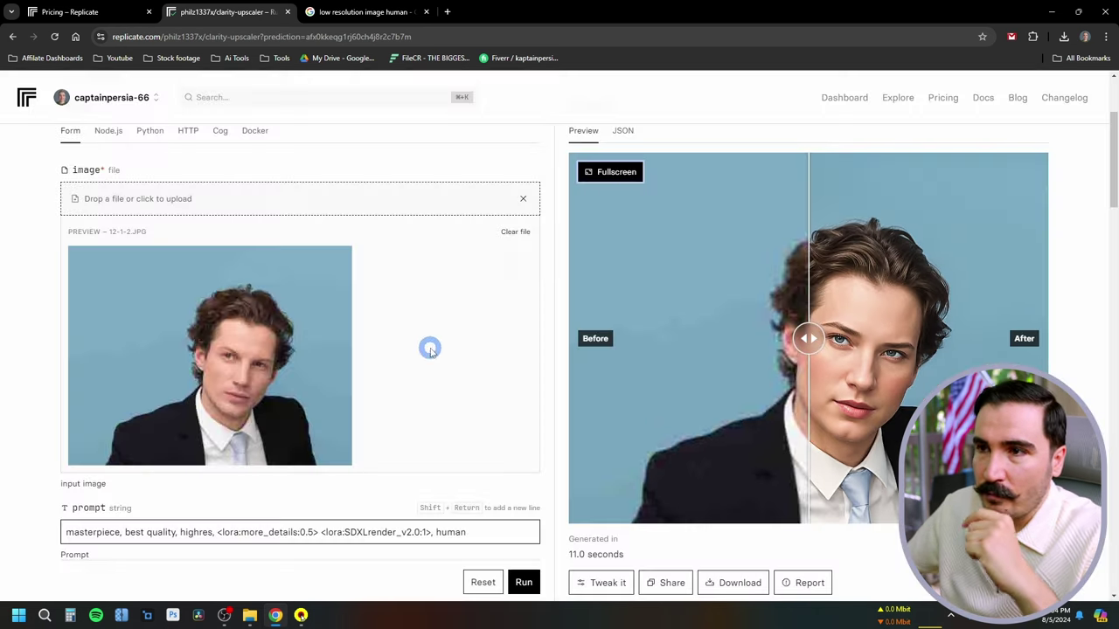
Append ", man, no makeup" to the end of the upscaling prompt.
{"action": "scroll", "coordinate": [425, 348], "scroll_direction": "down", "scroll_amount": 4}
{"action": "scroll", "coordinate": [425, 348], "scroll_direction": "up", "scroll_amount": 1}
{"action": "left_click", "coordinate": [474, 297]}
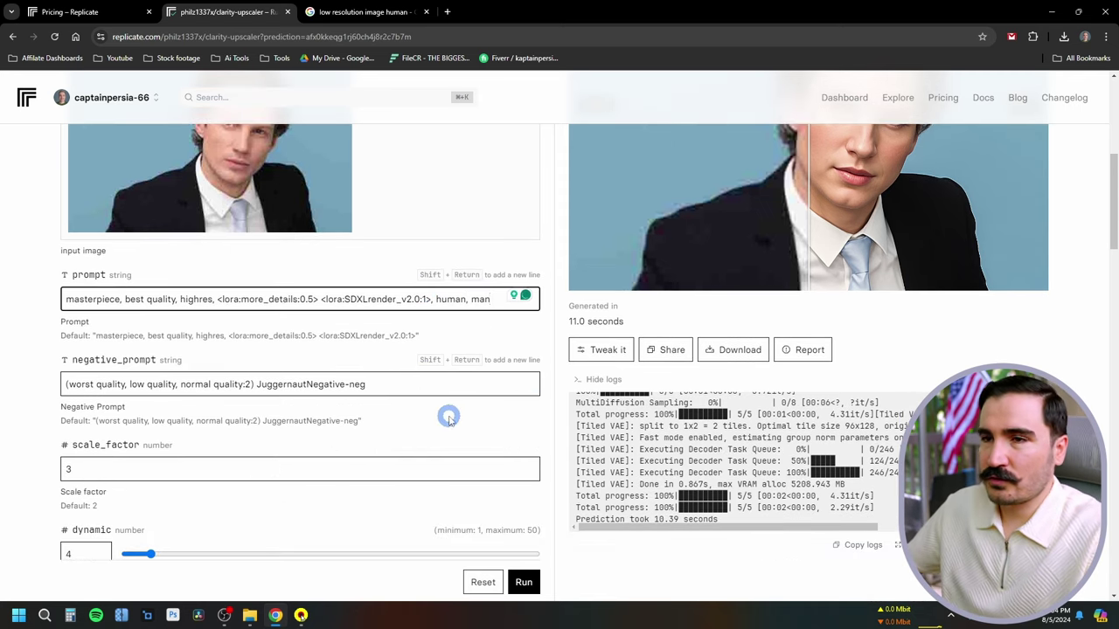
{"action": "scroll", "coordinate": [440, 425], "scroll_direction": "up", "scroll_amount": 2}
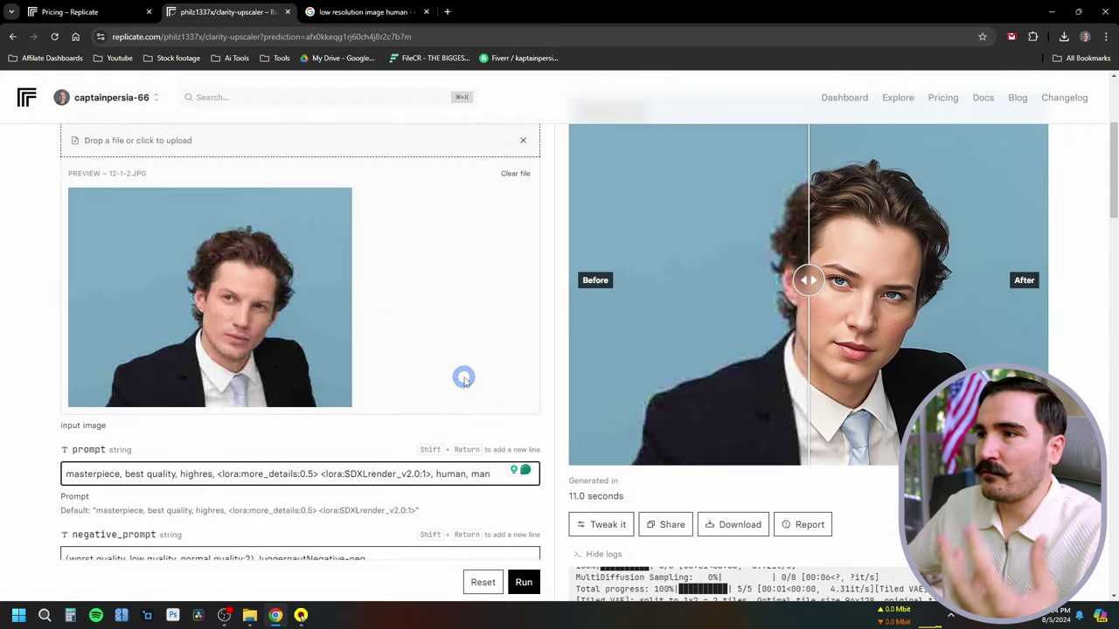
{"action": "type", "text": ", no"}
{"action": "scroll", "coordinate": [525, 393], "scroll_direction": "down", "scroll_amount": 1}
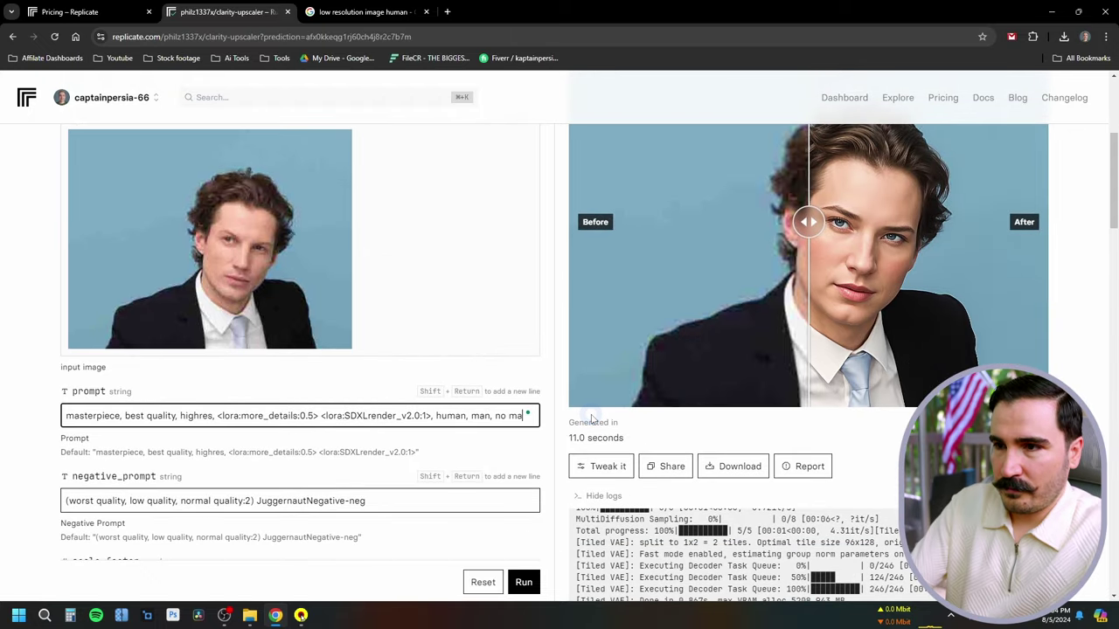
{"action": "type", "text": "makeup"}
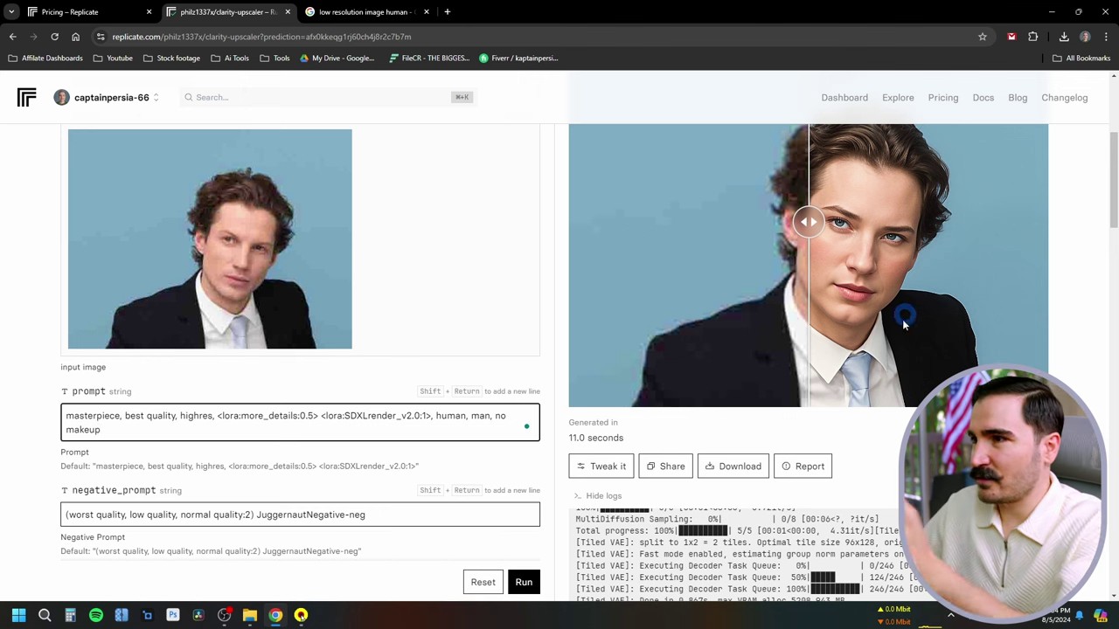
Set the resemblance to 3, run the upscaler again and bring up the new portrait output.
{"action": "scroll", "coordinate": [437, 341], "scroll_direction": "down", "scroll_amount": 3}
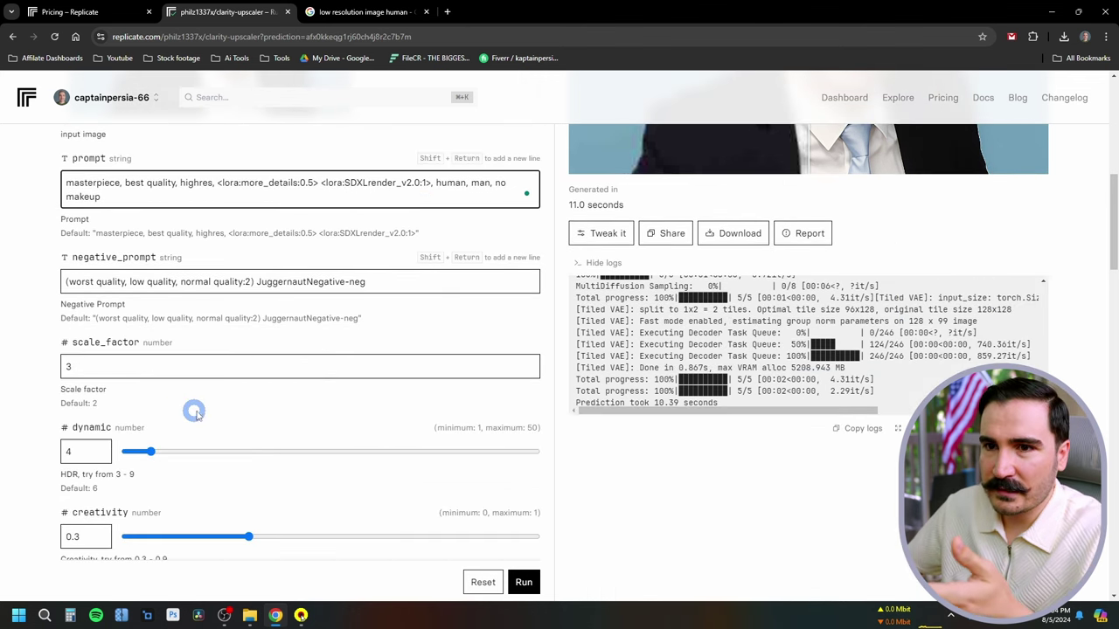
{"action": "scroll", "coordinate": [194, 411], "scroll_direction": "down", "scroll_amount": 3}
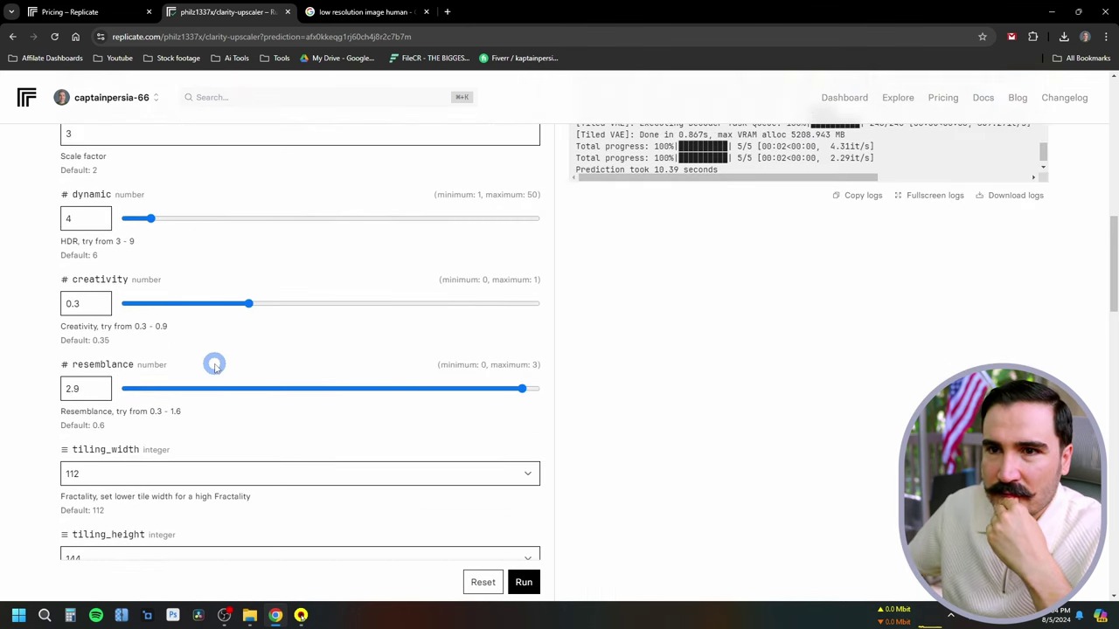
{"action": "left_click_drag", "start_coordinate": [522, 390], "coordinate": [580, 390]}
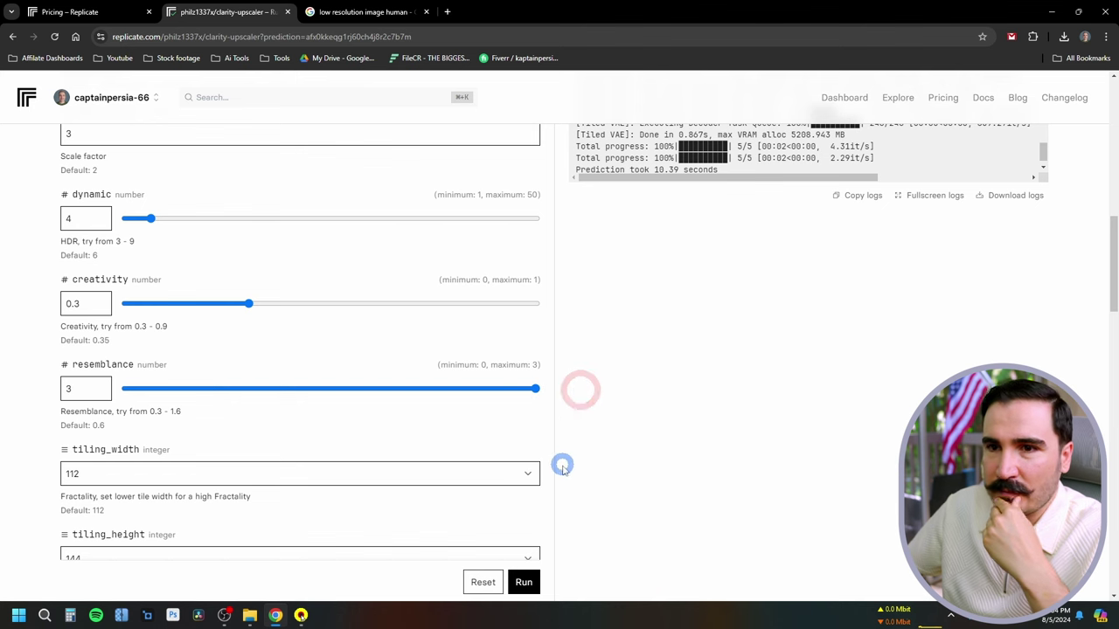
{"action": "left_click", "coordinate": [523, 582]}
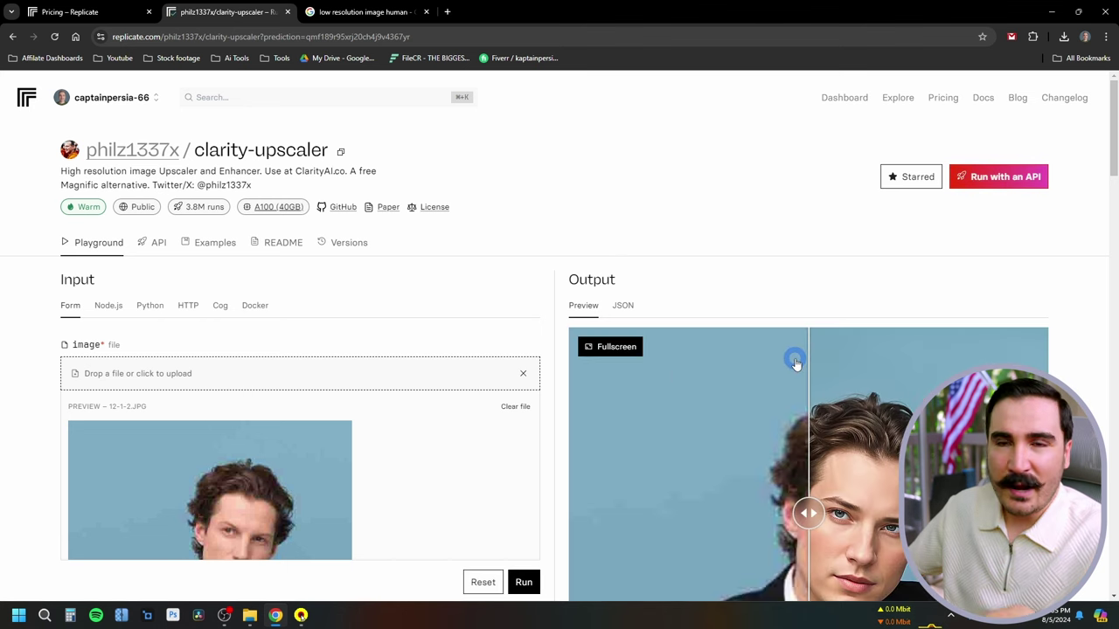
{"action": "scroll", "coordinate": [791, 341], "scroll_direction": "down", "scroll_amount": 3}
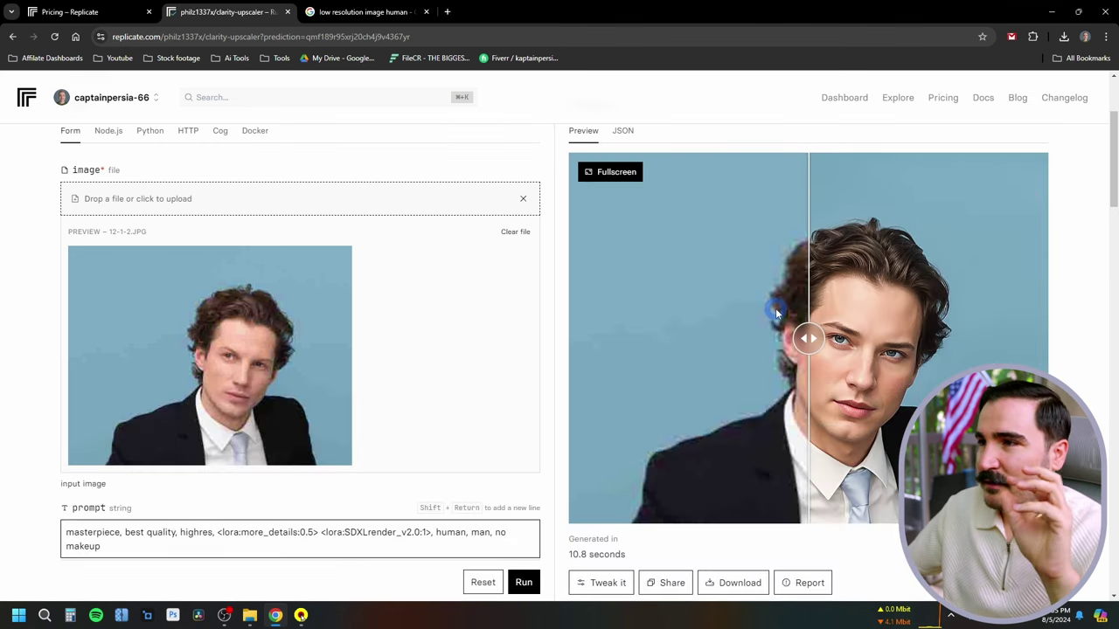
Compare the newly upscaled portrait with the original in full screen, and return to the settings page.
{"action": "left_click", "coordinate": [609, 172]}
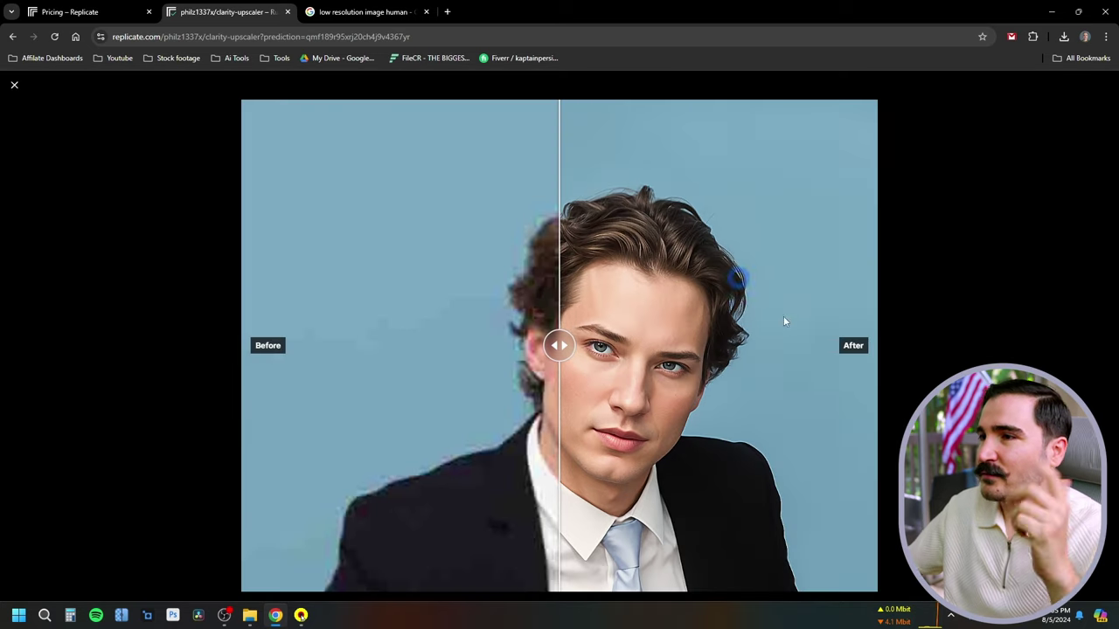
{"action": "mouse_move", "coordinate": [558, 344]}
{"action": "left_mouse_down"}
{"action": "mouse_move", "coordinate": [809, 357]}
{"action": "mouse_move", "coordinate": [787, 408]}
{"action": "mouse_move", "coordinate": [371, 417]}
{"action": "left_mouse_up"}
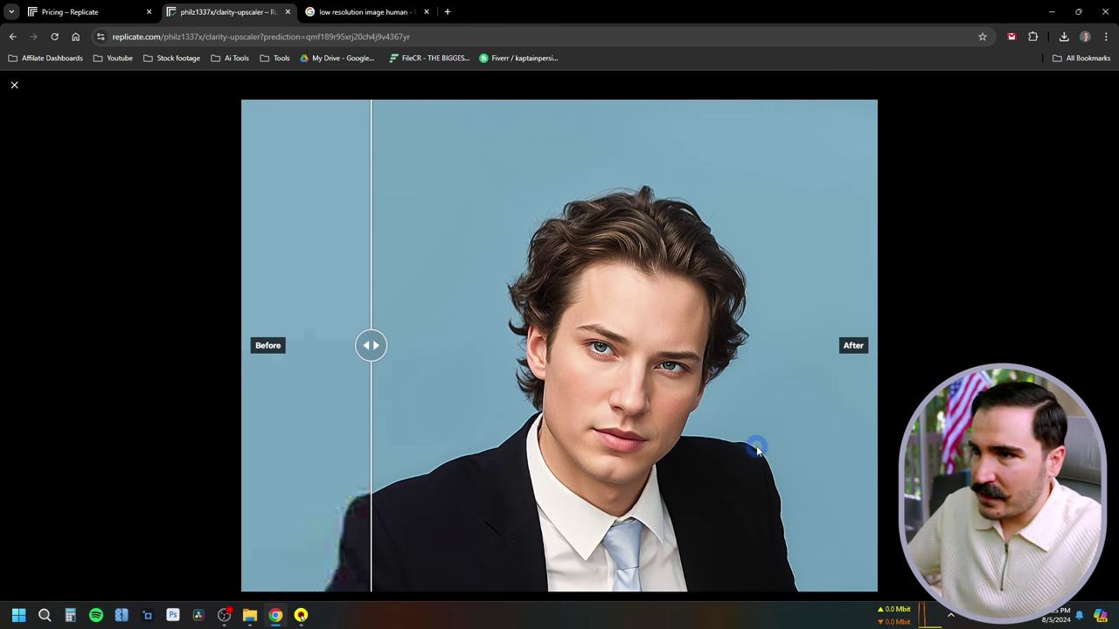
{"action": "left_click_drag", "start_coordinate": [401, 328], "coordinate": [487, 422]}
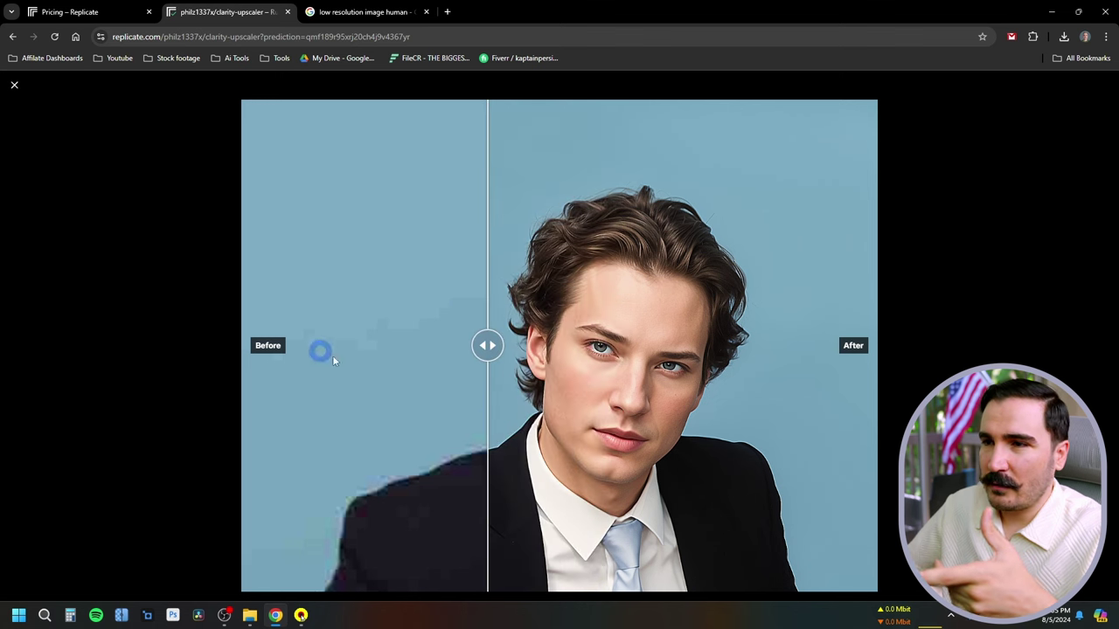
{"action": "left_click", "coordinate": [14, 84]}
Append ", dark eys" to the end of the upscaling prompt and set the creativity to 0.25.
{"action": "middle_click", "coordinate": [429, 411]}
{"action": "scroll", "coordinate": [429, 411], "scroll_direction": "down", "scroll_amount": 3}
{"action": "left_click", "coordinate": [229, 372]}
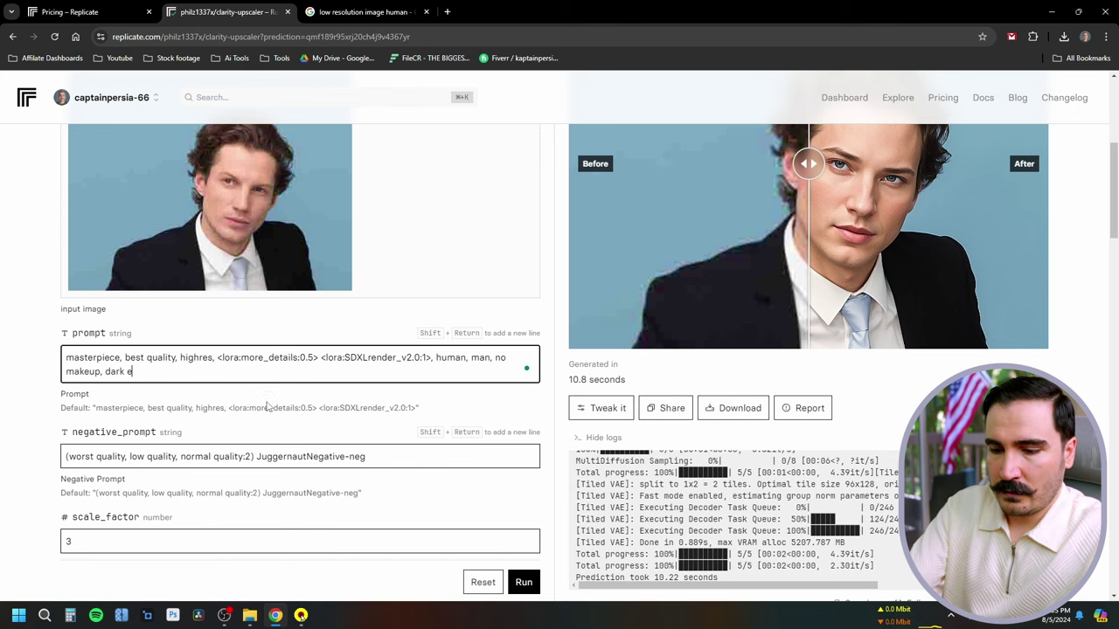
{"action": "scroll", "coordinate": [269, 404], "scroll_direction": "down", "scroll_amount": 3}
{"action": "left_click_drag", "start_coordinate": [76, 478], "coordinate": [163, 495]}
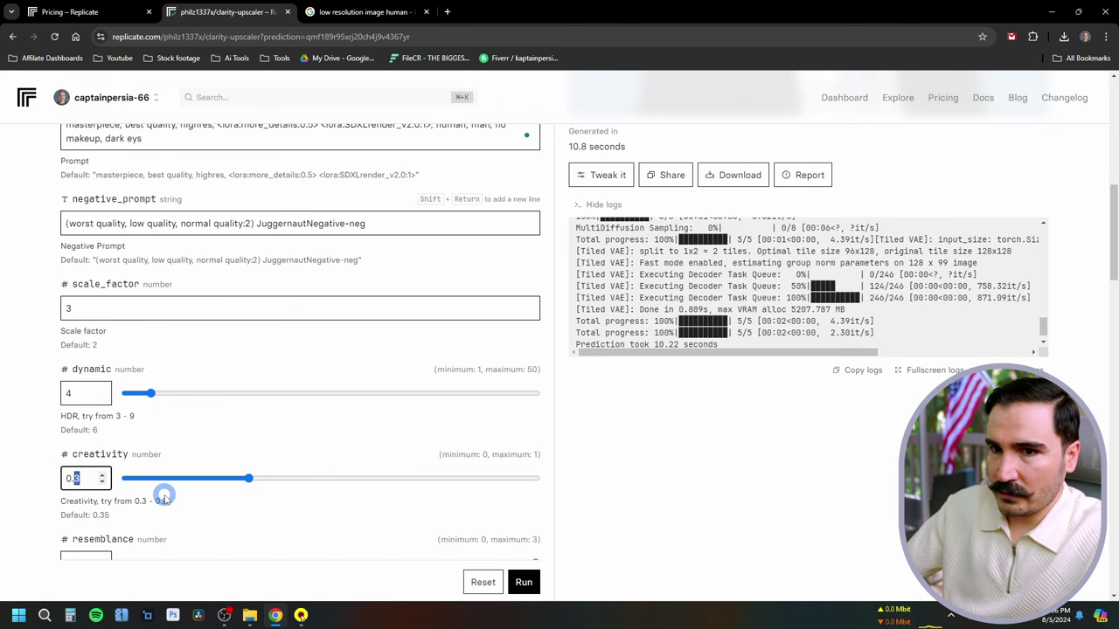
{"action": "scroll", "coordinate": [175, 423], "scroll_direction": "down", "scroll_amount": 1}
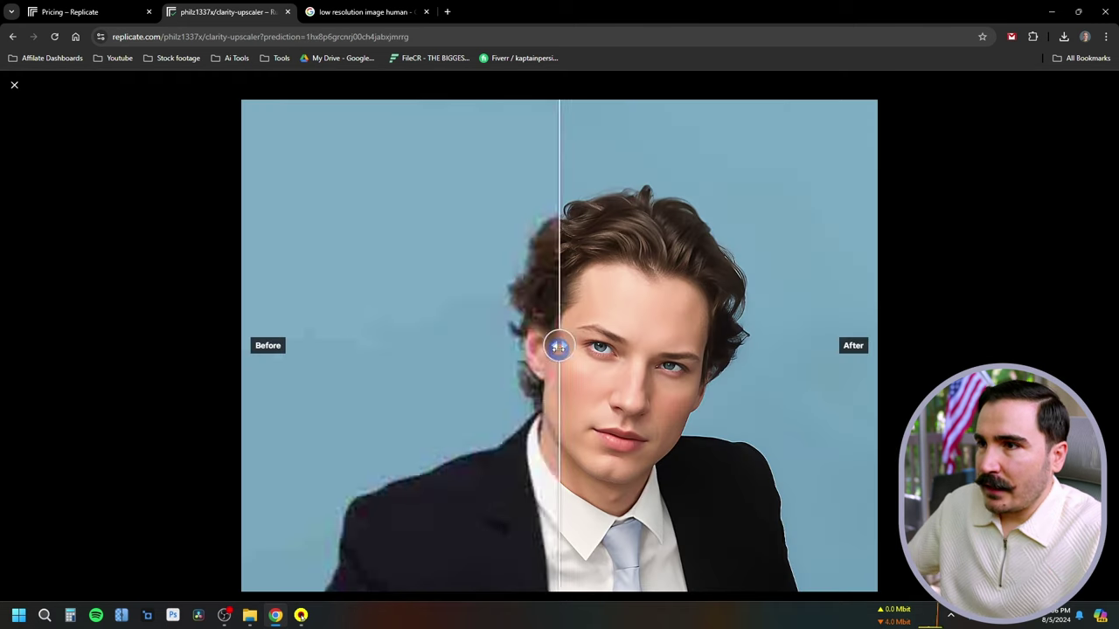
Compare the regenerated man's portrait with its original in full screen, focusing on the face and eyes, and leave the comparison.
{"action": "left_click_drag", "start_coordinate": [554, 344], "coordinate": [390, 347]}
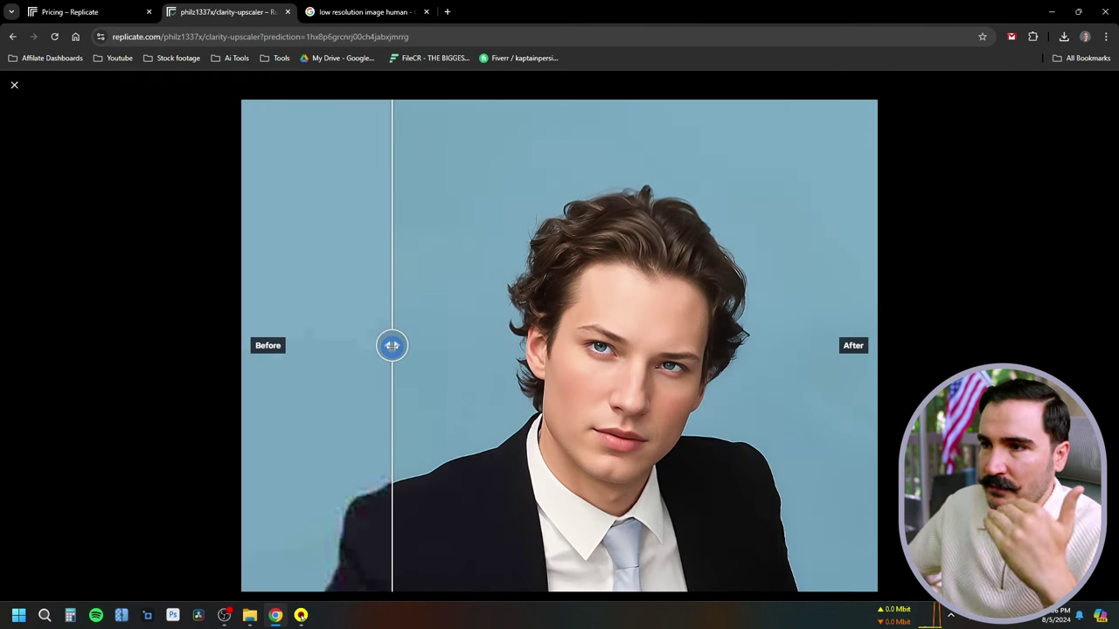
{"action": "left_click_drag", "start_coordinate": [392, 345], "coordinate": [453, 465]}
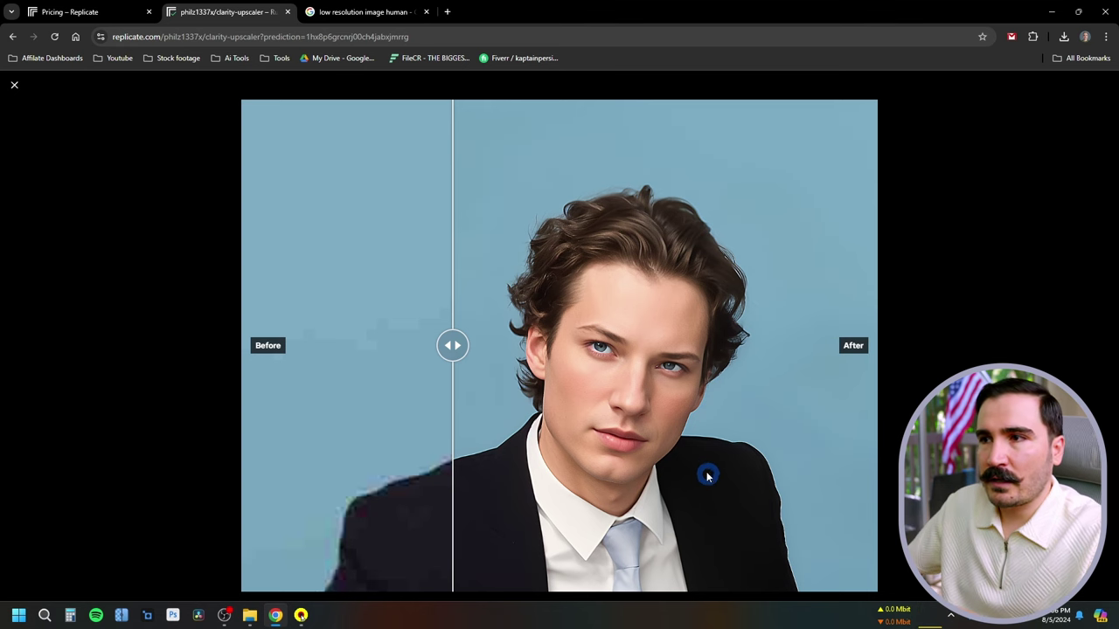
{"action": "left_click_drag", "start_coordinate": [453, 345], "coordinate": [445, 408]}
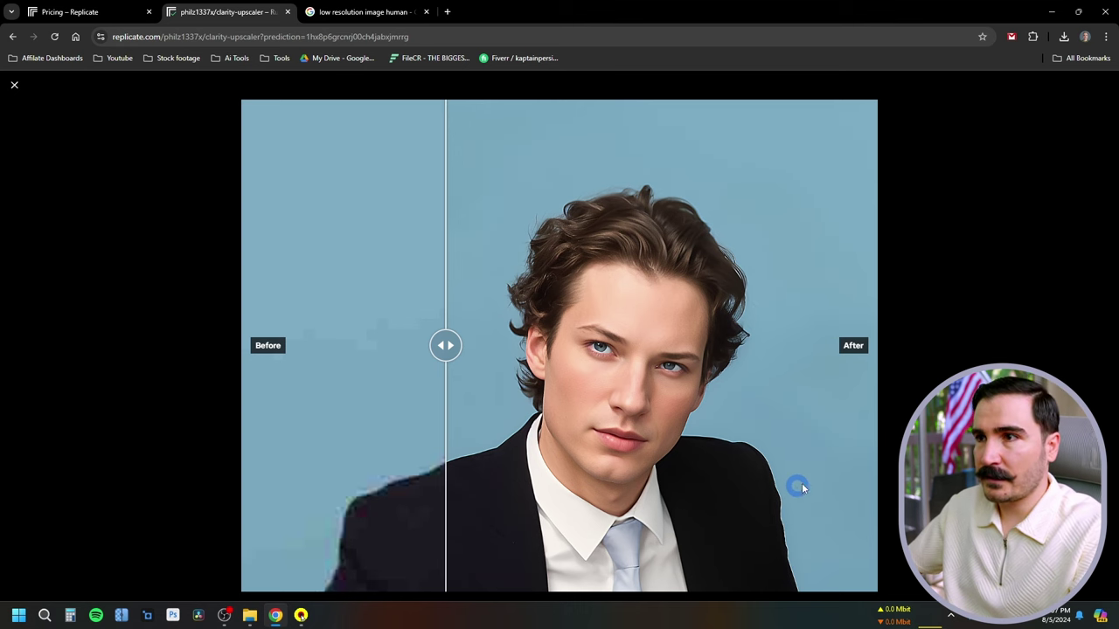
{"action": "left_click", "coordinate": [14, 85]}
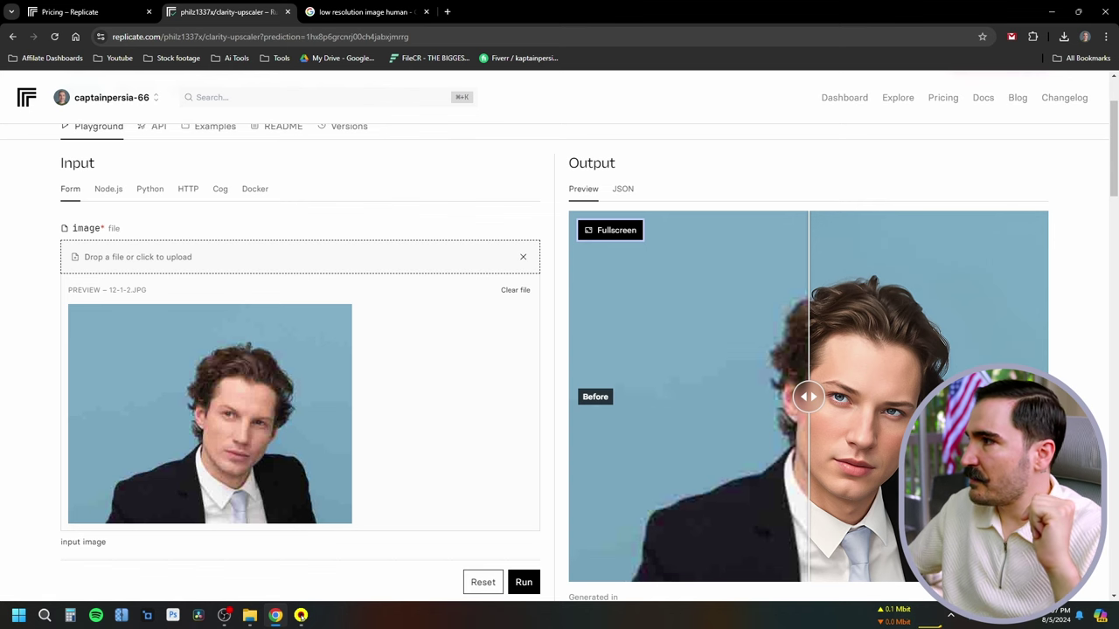
Replace the subject descriptions at the end of the prompt with "woman", leaving out the makeup and eye terms.
{"action": "middle_click", "coordinate": [379, 429]}
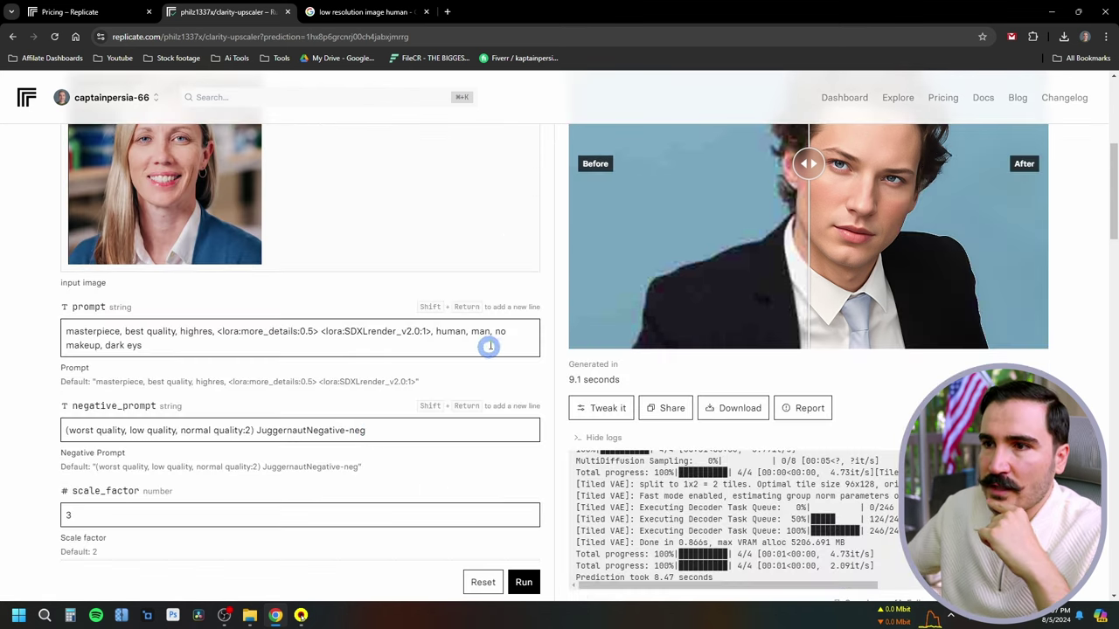
{"action": "left_click_drag", "start_coordinate": [438, 331], "coordinate": [475, 332]}
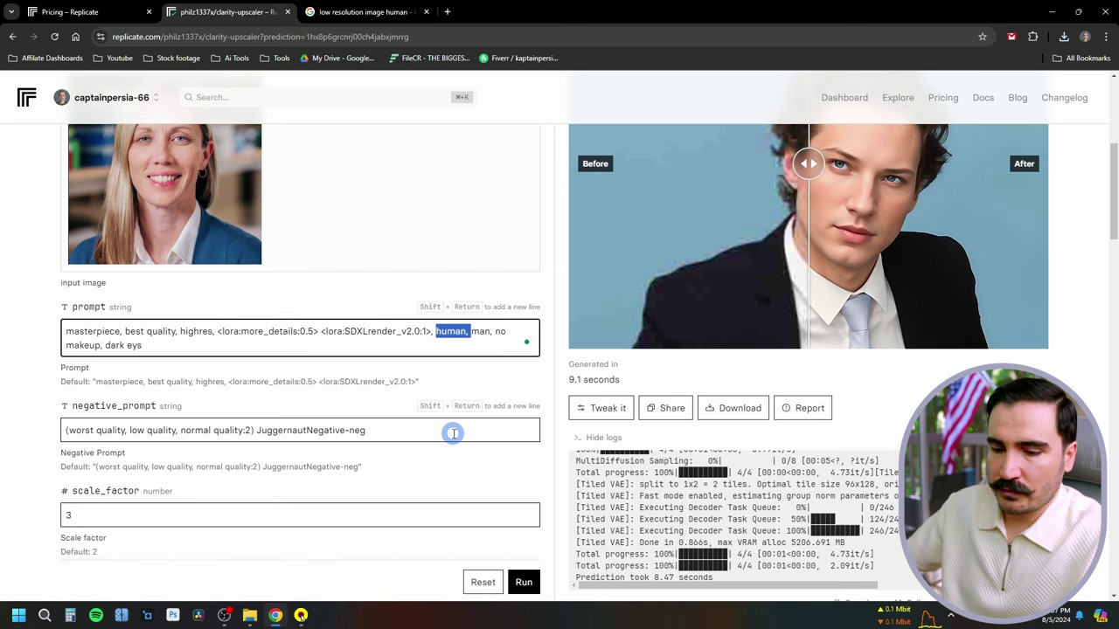
{"action": "type", "text": "wo"}
{"action": "key", "text": "BackSpace"}
{"action": "type", "text": "wo"}
{"action": "mouse_move", "coordinate": [473, 331]}
{"action": "left_mouse_down"}
{"action": "mouse_move", "coordinate": [525, 332]}
{"action": "mouse_move", "coordinate": [476, 330]}
{"action": "left_mouse_up"}
{"action": "key", "text": "BackSpace"}
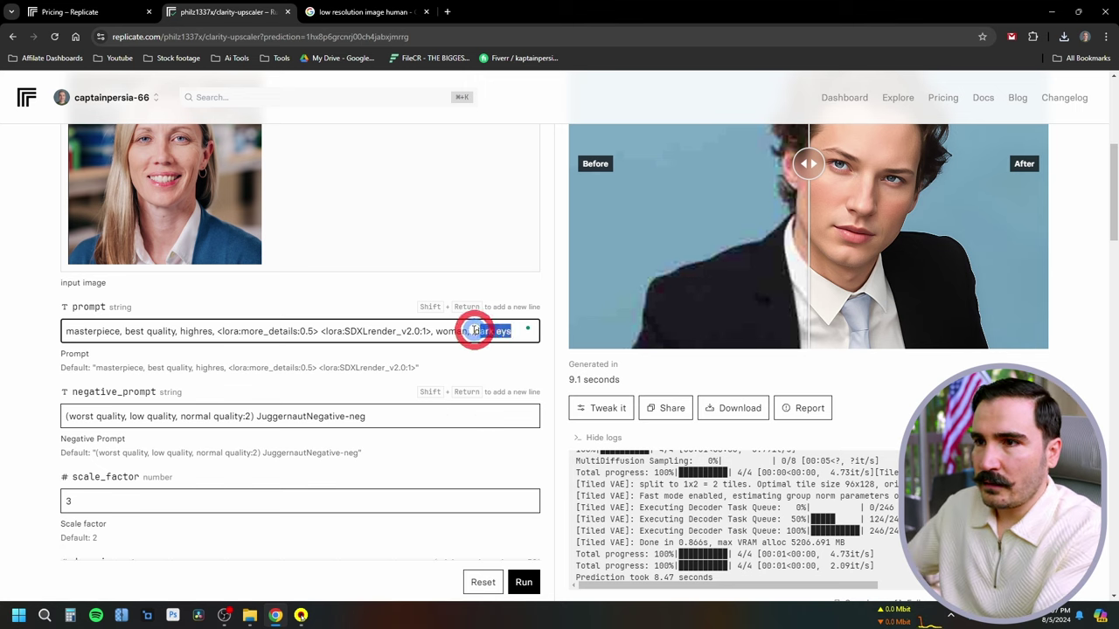
{"action": "key", "text": "BackSpace"}
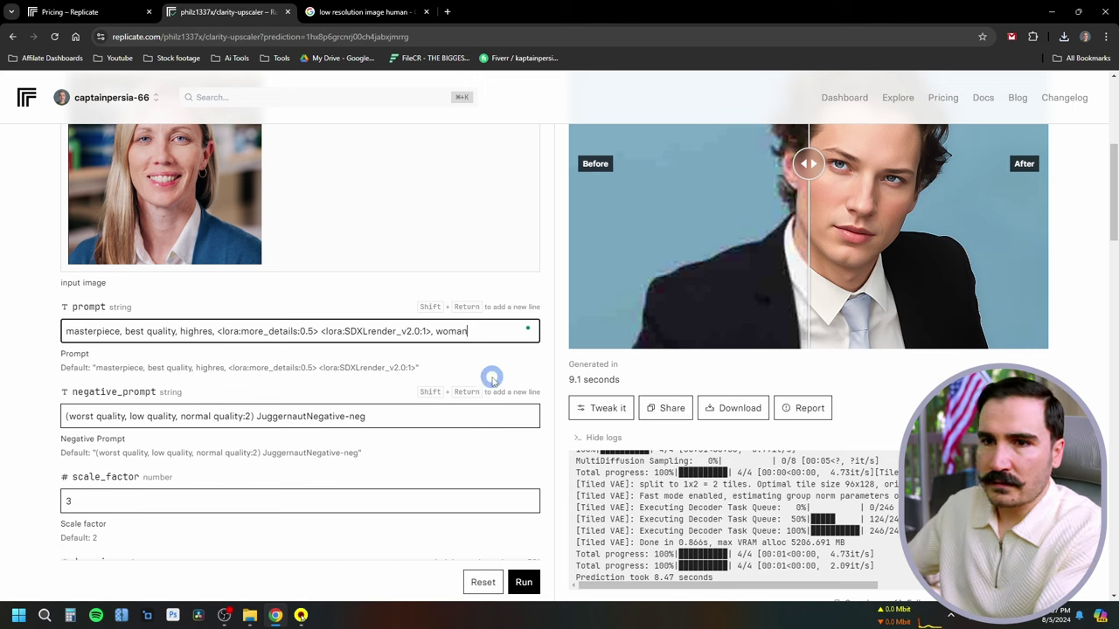
Set the creativity to 0.3 and run the upscaler on the woman's portrait.
{"action": "scroll", "coordinate": [490, 375], "scroll_direction": "down", "scroll_amount": 2}
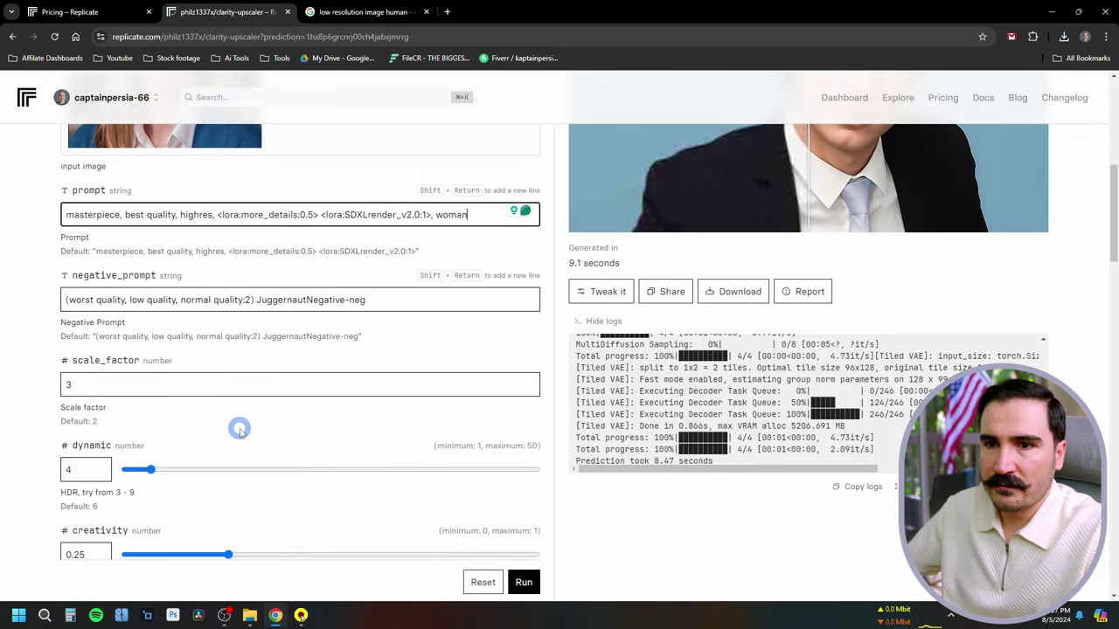
{"action": "scroll", "coordinate": [231, 435], "scroll_direction": "down", "scroll_amount": 2}
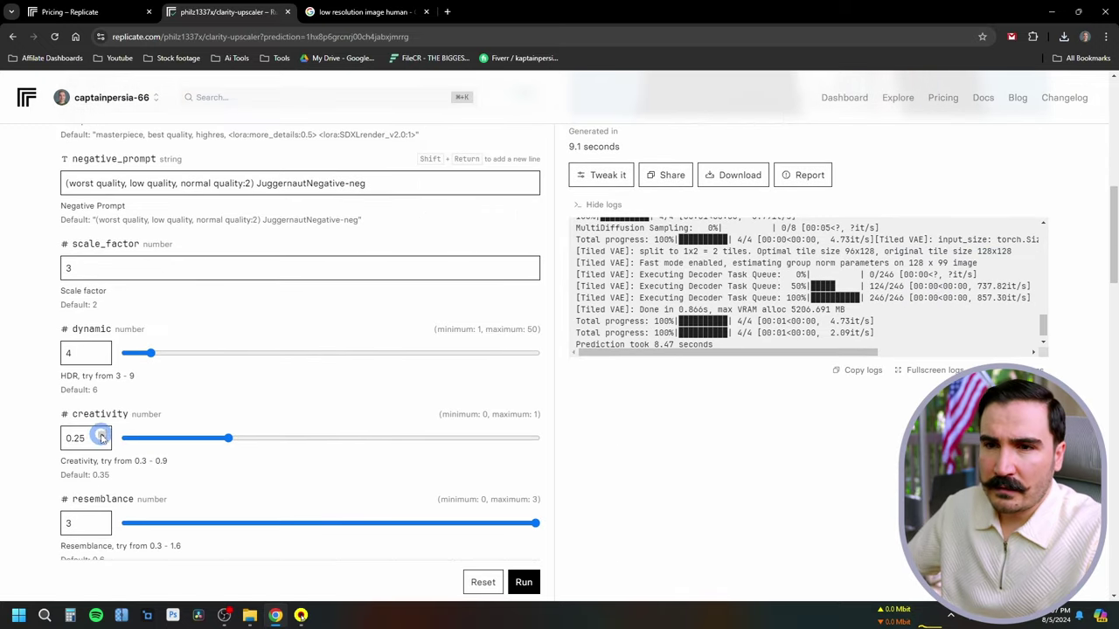
{"action": "left_click_drag", "start_coordinate": [100, 438], "coordinate": [73, 441]}
{"action": "type", "text": "0.3"}
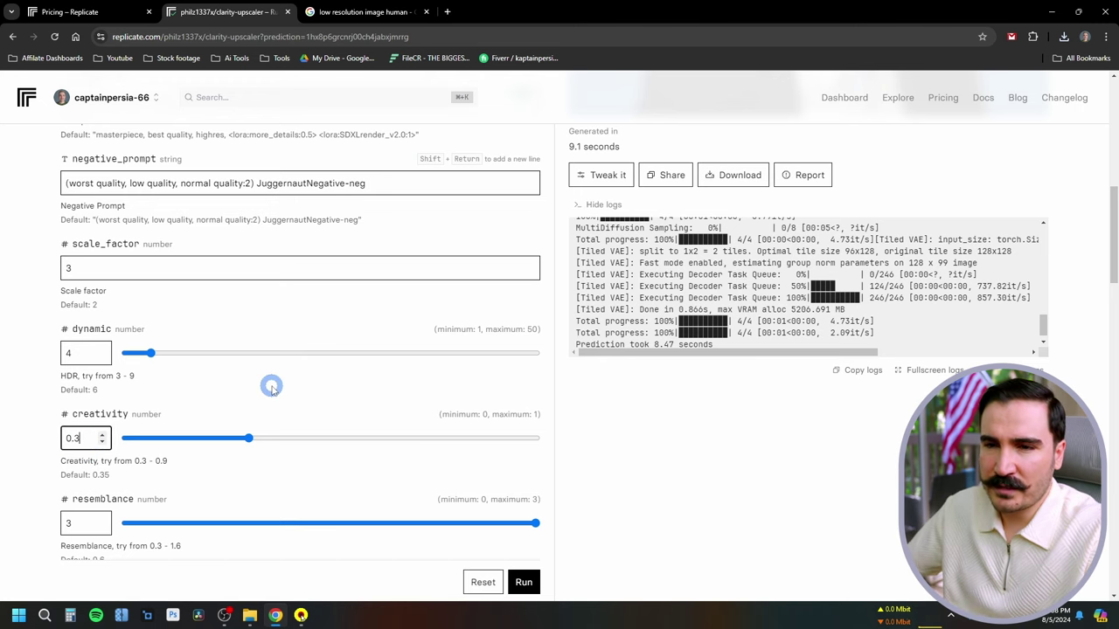
{"action": "scroll", "coordinate": [271, 387], "scroll_direction": "down", "scroll_amount": 2}
{"action": "scroll", "coordinate": [317, 388], "scroll_direction": "down", "scroll_amount": 8}
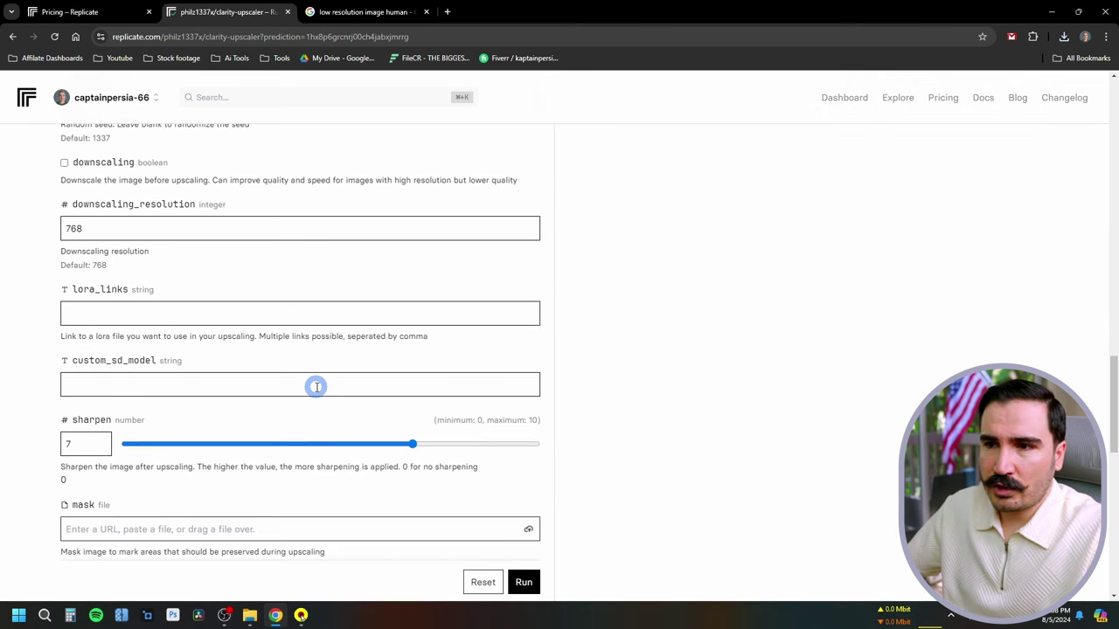
{"action": "left_click", "coordinate": [523, 582]}
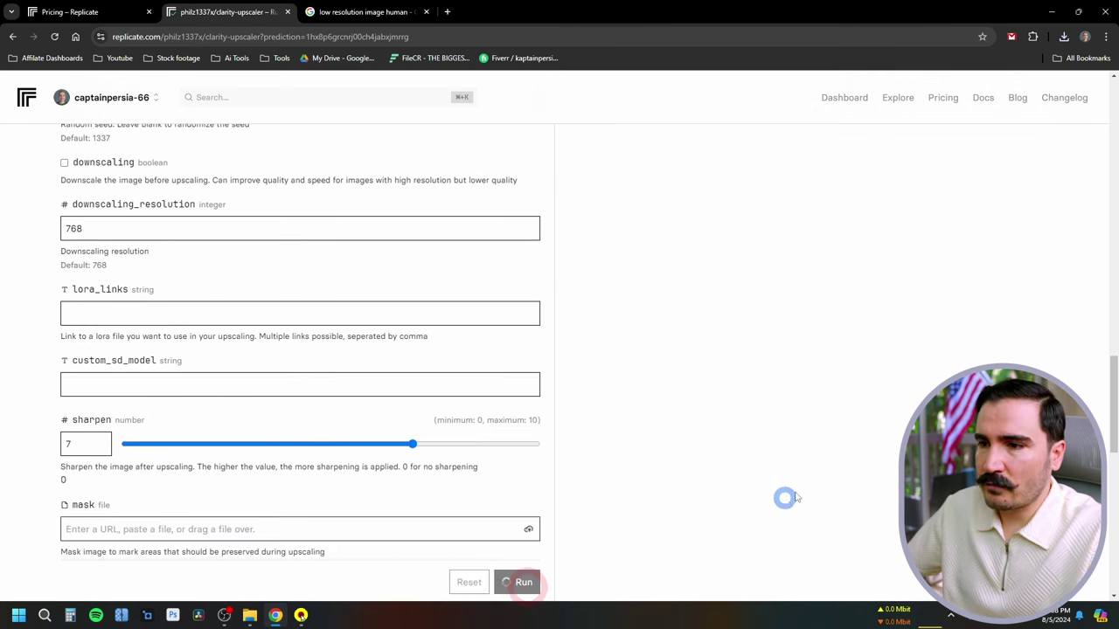
{"action": "scroll", "coordinate": [799, 481], "scroll_direction": "up", "scroll_amount": 6}
{"action": "scroll", "coordinate": [816, 468], "scroll_direction": "up", "scroll_amount": 10}
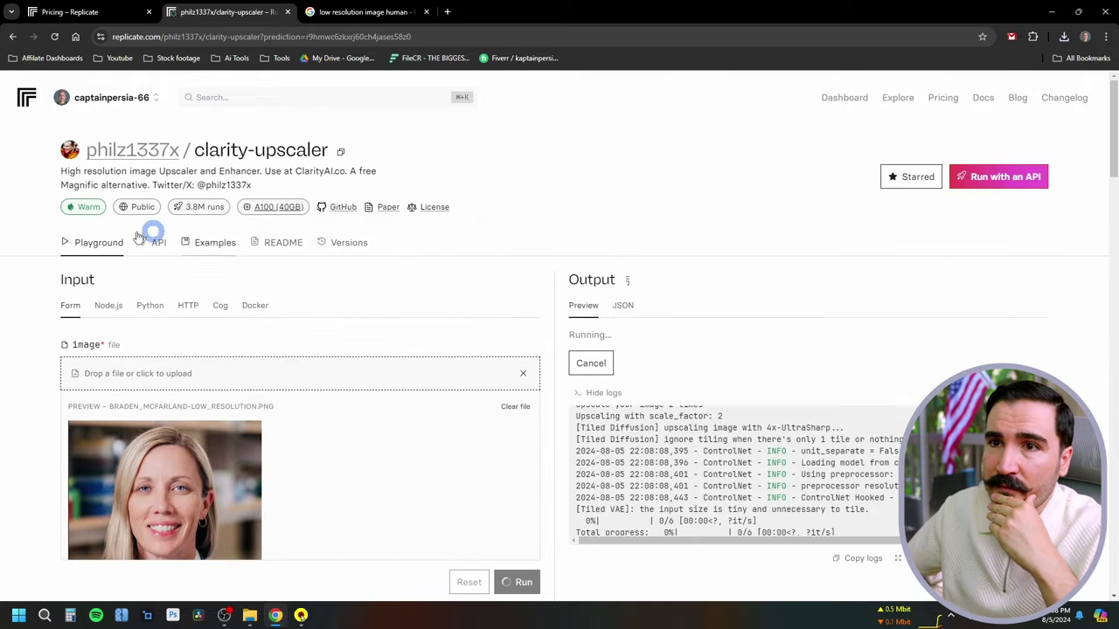
Check this month's usage cost on the account's billing page, and return to the upscaler page.
{"action": "left_click", "coordinate": [92, 98]}
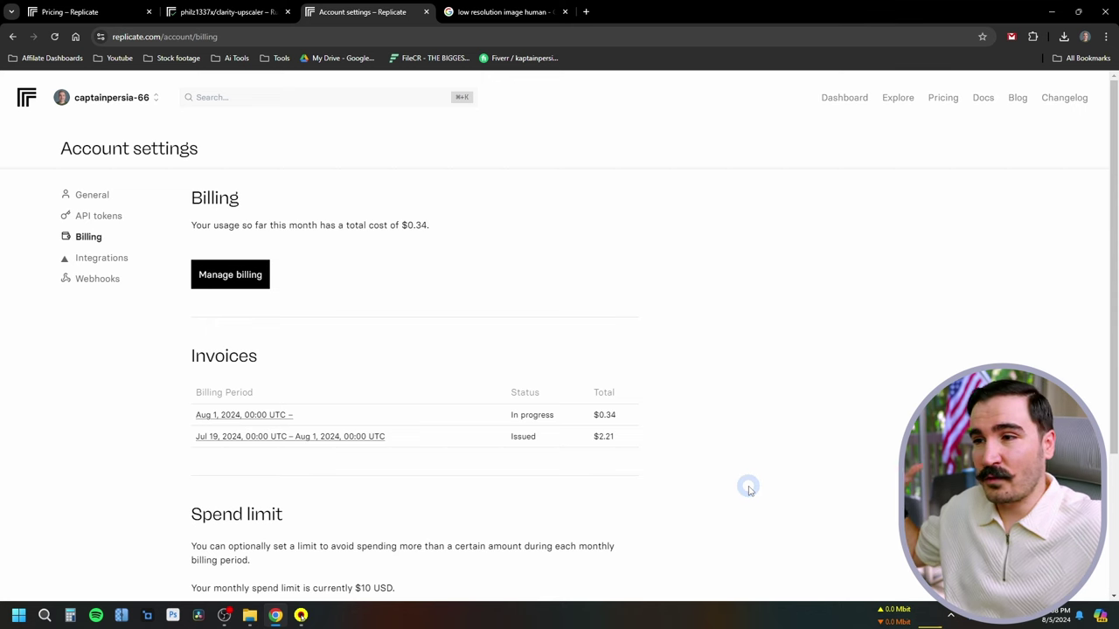
{"action": "left_click", "coordinate": [690, 463]}
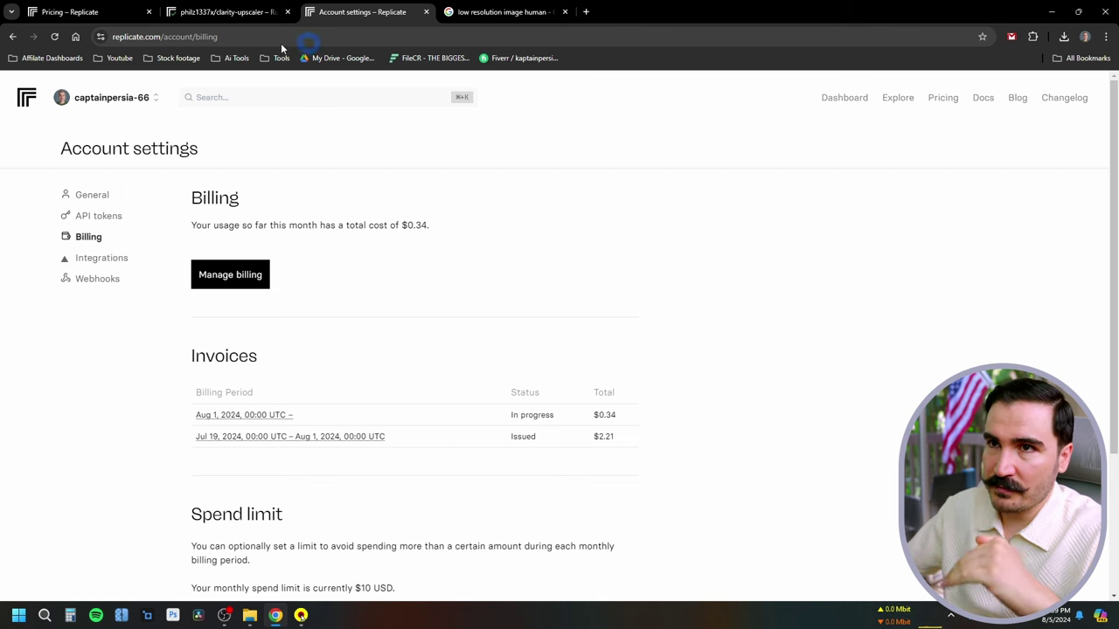
{"action": "left_click", "coordinate": [207, 15]}
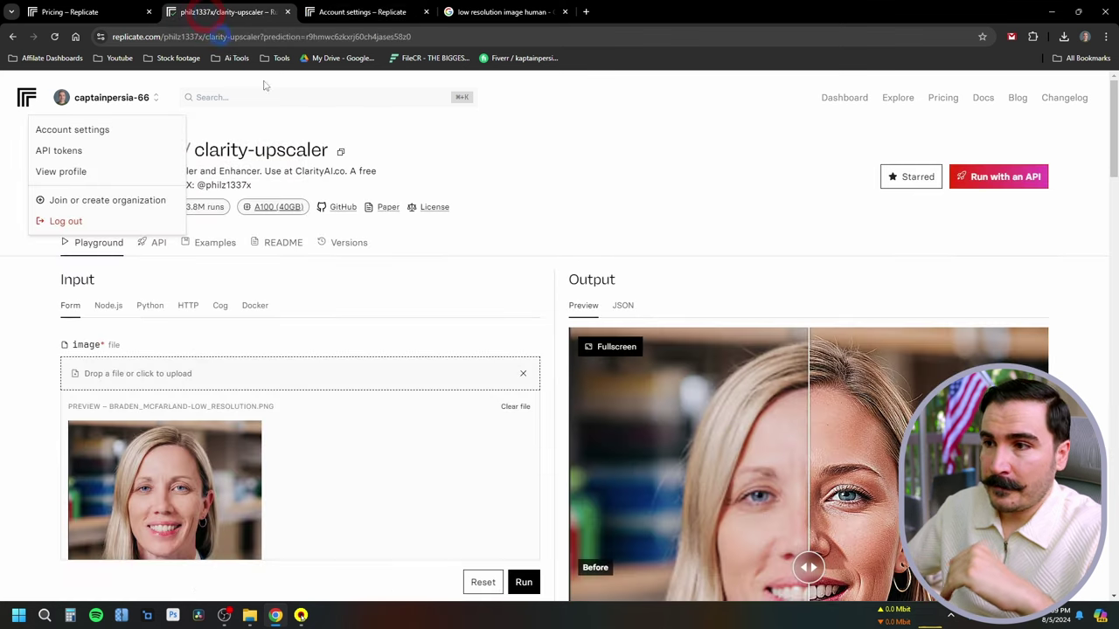
Compare the upscaled woman's portrait with its original in full screen, sweeping the divider across the whole face.
{"action": "scroll", "coordinate": [784, 274], "scroll_direction": "down", "scroll_amount": 3}
{"action": "scroll", "coordinate": [709, 272], "scroll_direction": "up", "scroll_amount": 2}
{"action": "left_click", "coordinate": [608, 231]}
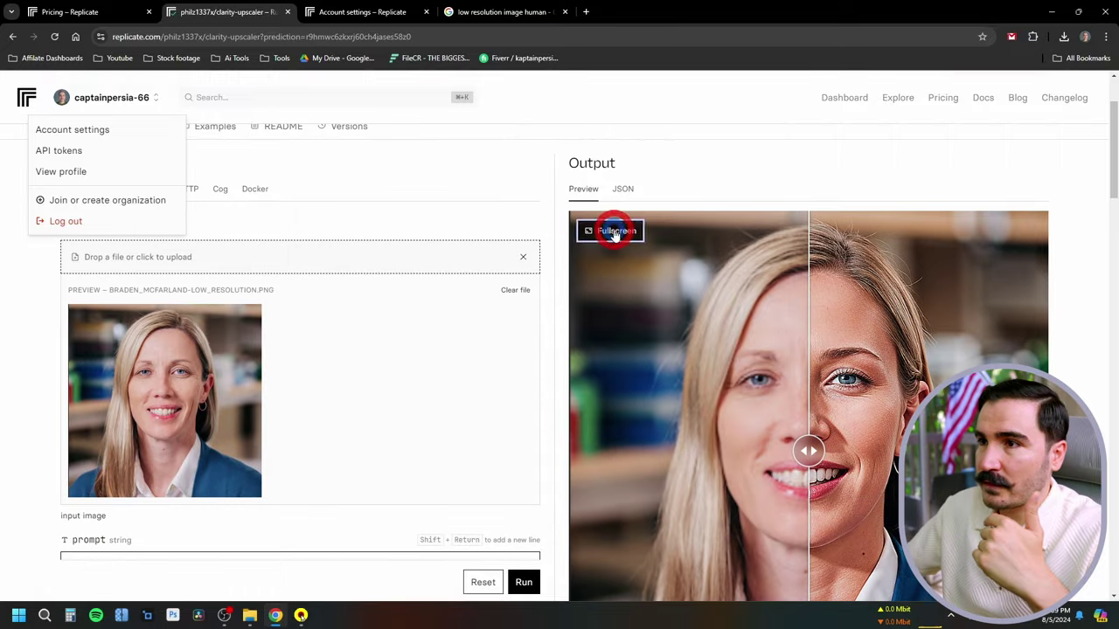
{"action": "left_click", "coordinate": [560, 348]}
{"action": "left_click_drag", "start_coordinate": [560, 348], "coordinate": [366, 467]}
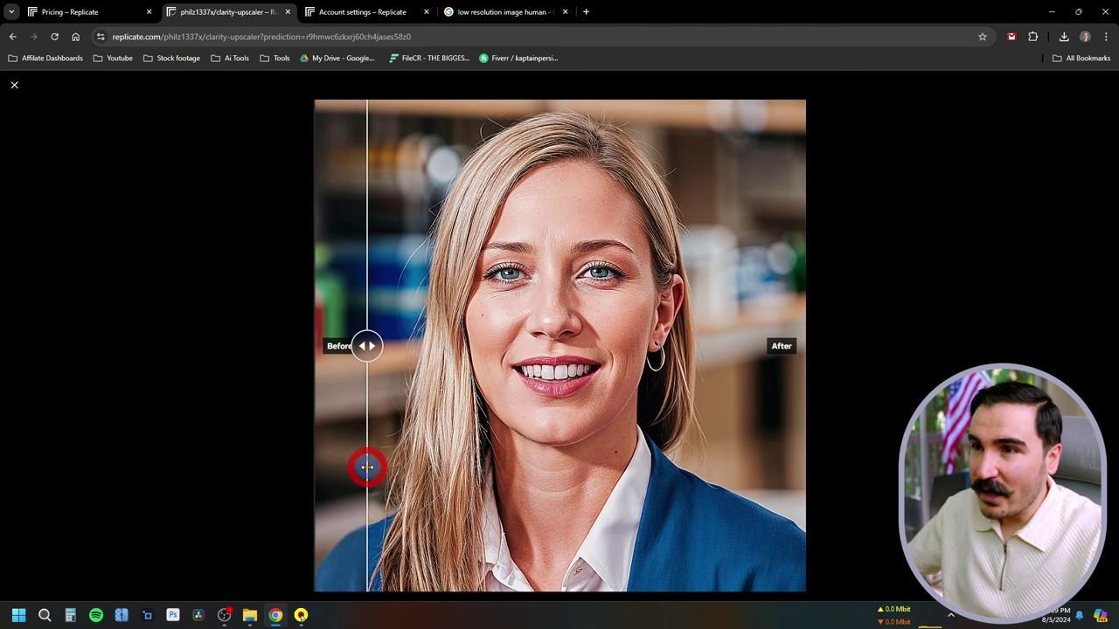
{"action": "left_click_drag", "start_coordinate": [368, 472], "coordinate": [362, 467]}
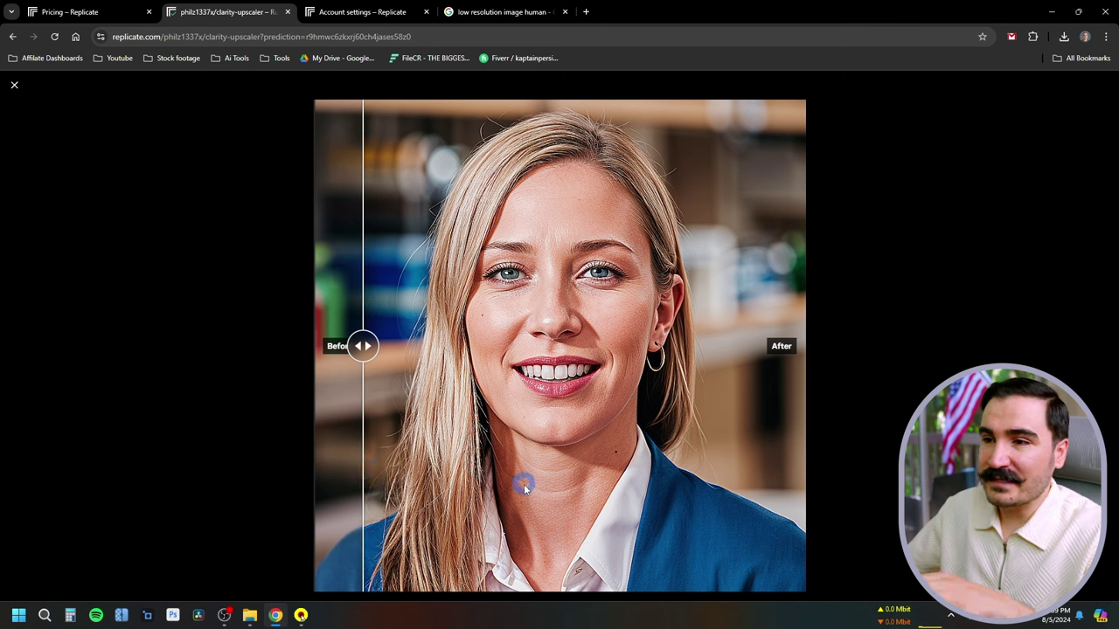
{"action": "left_click_drag", "start_coordinate": [364, 345], "coordinate": [725, 561]}
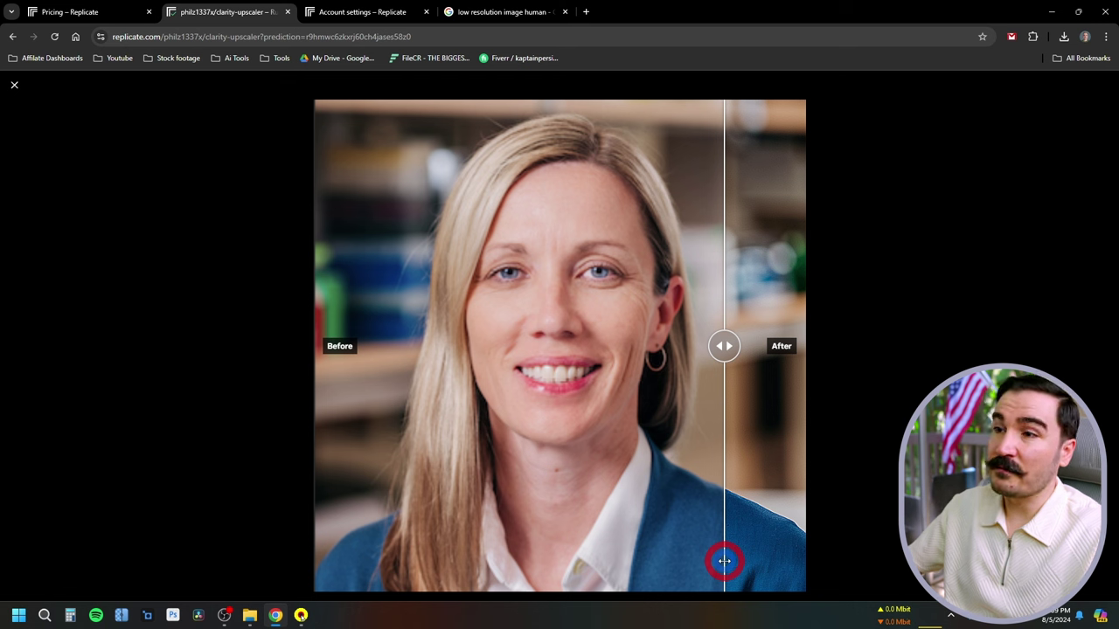
{"action": "left_click_drag", "start_coordinate": [724, 561], "coordinate": [388, 584]}
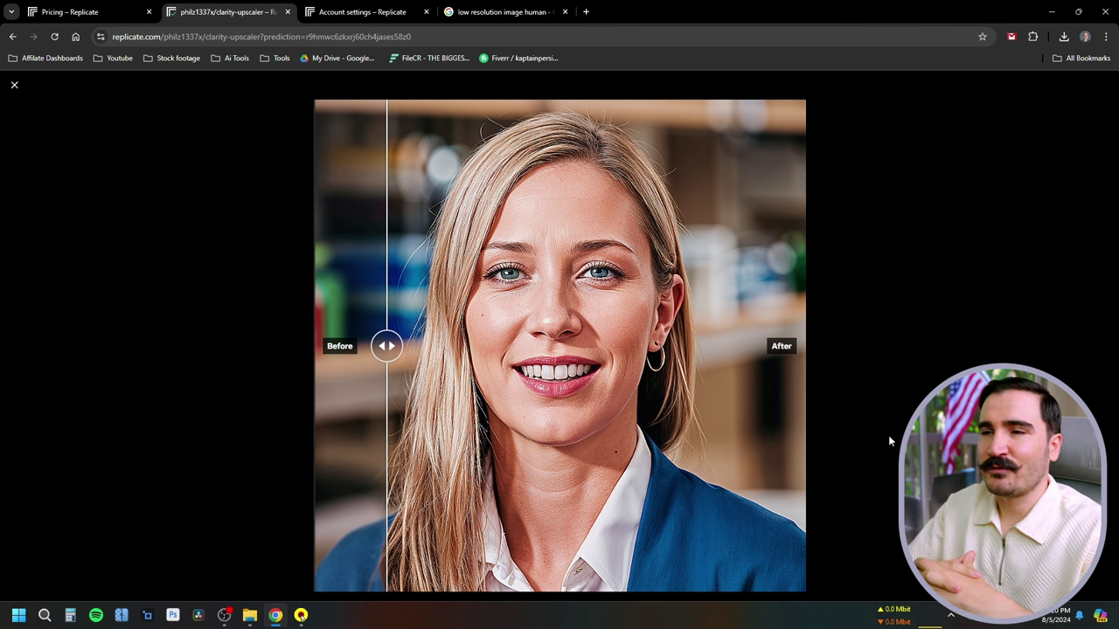
Download the upscaled woman's portrait and show the available output formats.
{"action": "left_click", "coordinate": [1064, 301]}
{"action": "left_click", "coordinate": [744, 462]}
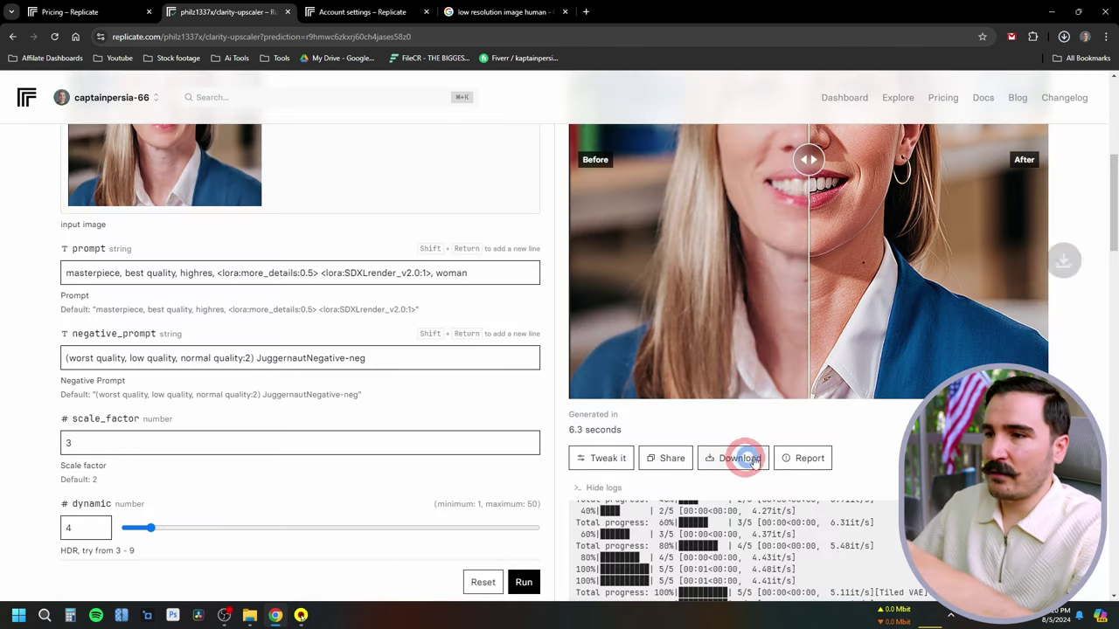
{"action": "scroll", "coordinate": [341, 422], "scroll_direction": "down", "scroll_amount": 4}
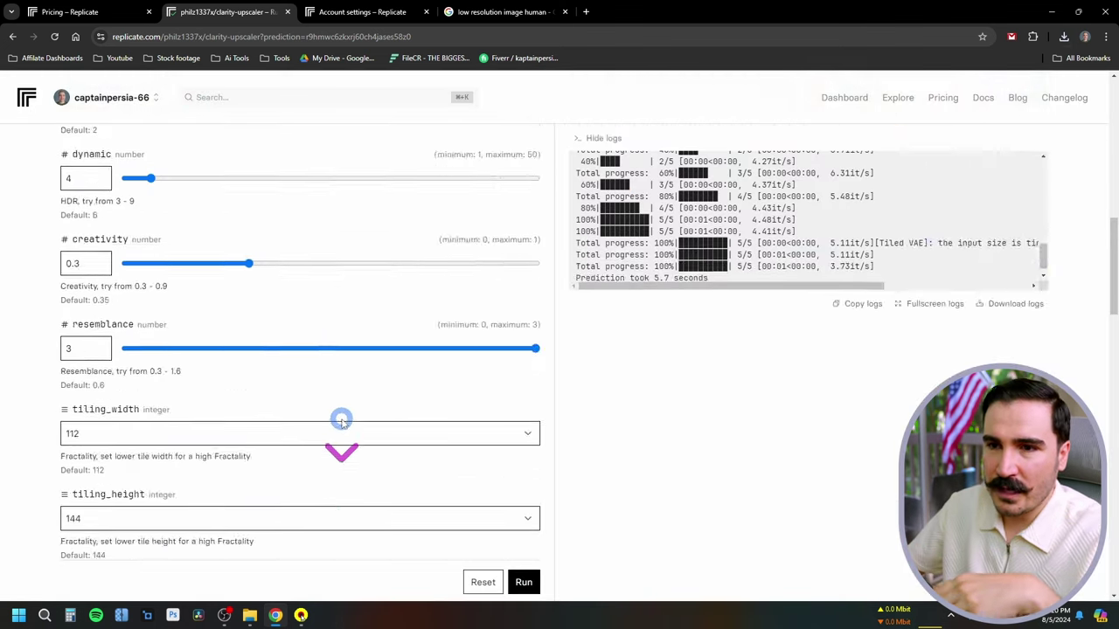
{"action": "scroll", "coordinate": [341, 422], "scroll_direction": "down", "scroll_amount": 15}
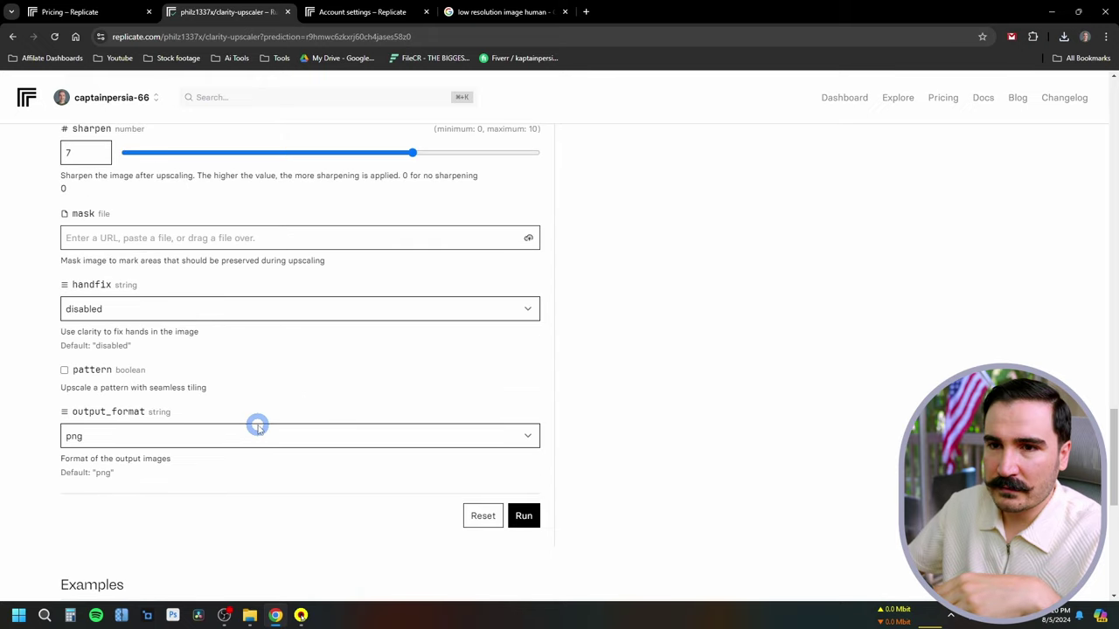
{"action": "left_click", "coordinate": [527, 435]}
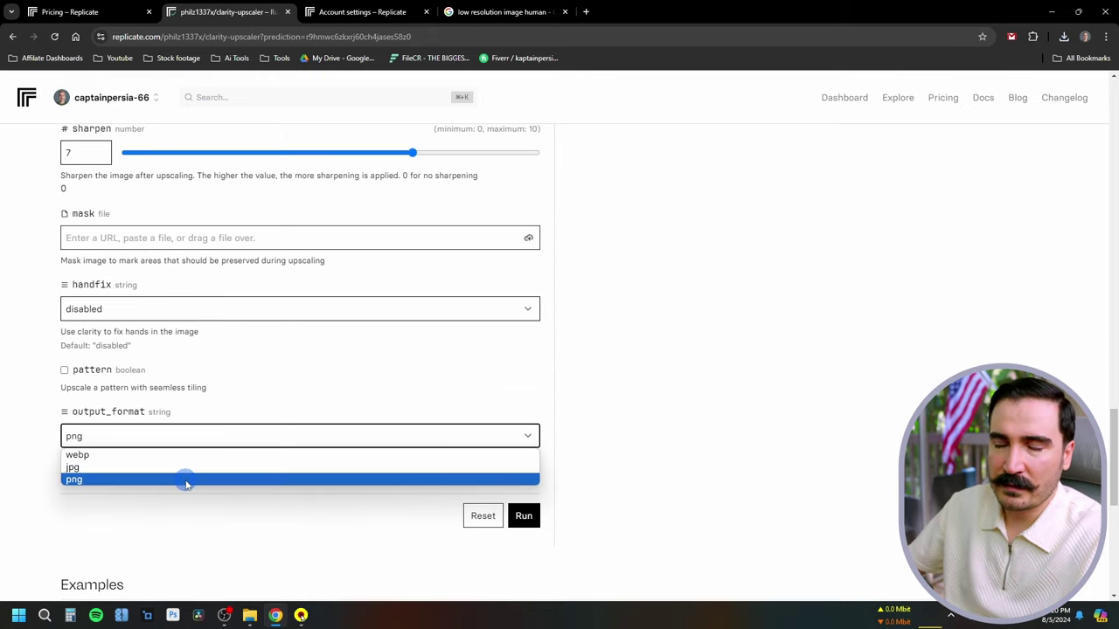
Keep png as the output format and set the sharpening to 5.
{"action": "middle_click", "coordinate": [417, 384]}
{"action": "scroll", "coordinate": [415, 387], "scroll_direction": "up", "scroll_amount": 3}
{"action": "left_click_drag", "start_coordinate": [411, 387], "coordinate": [362, 387]}
{"action": "double_click", "coordinate": [78, 387]}
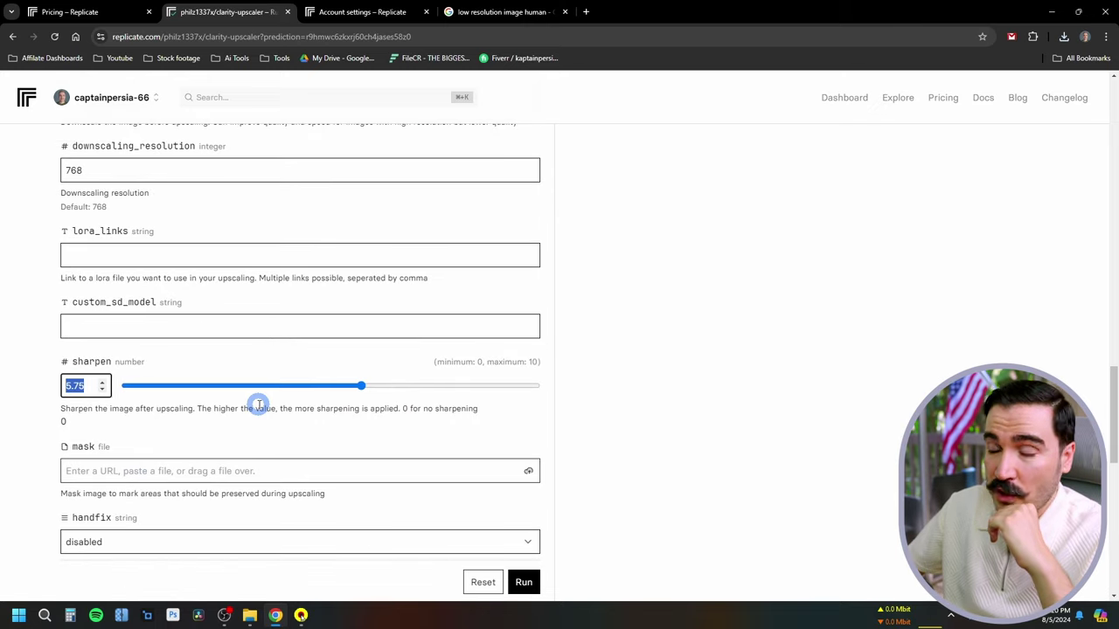
{"action": "type", "text": "5"}
{"action": "middle_click", "coordinate": [674, 408]}
{"action": "scroll", "coordinate": [674, 408], "scroll_direction": "up", "scroll_amount": 3}
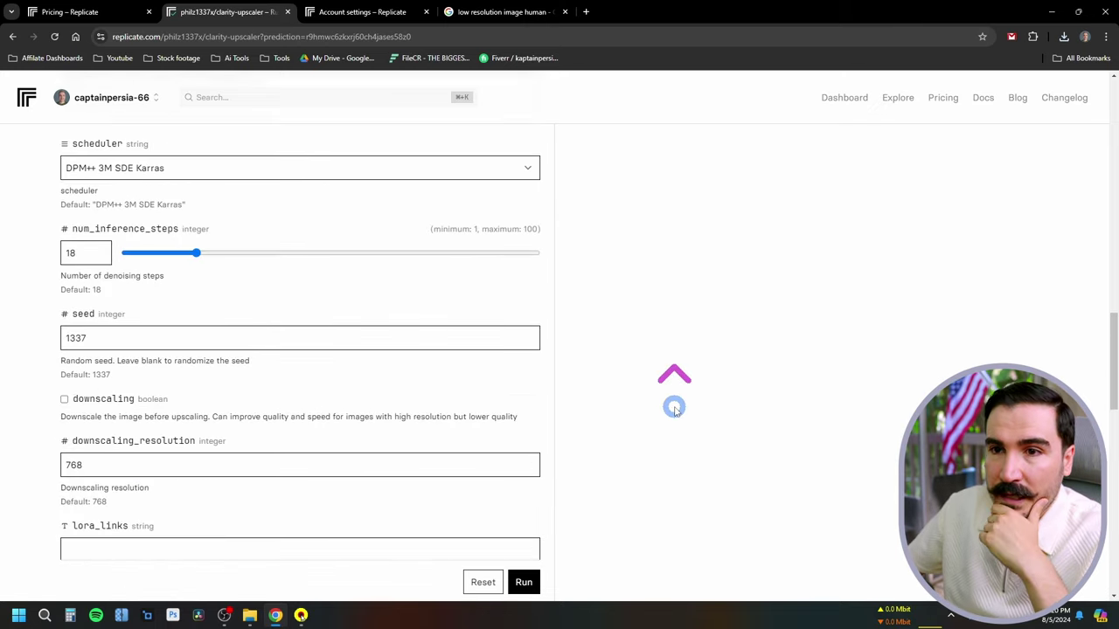
{"action": "scroll", "coordinate": [624, 428], "scroll_direction": "up", "scroll_amount": 3}
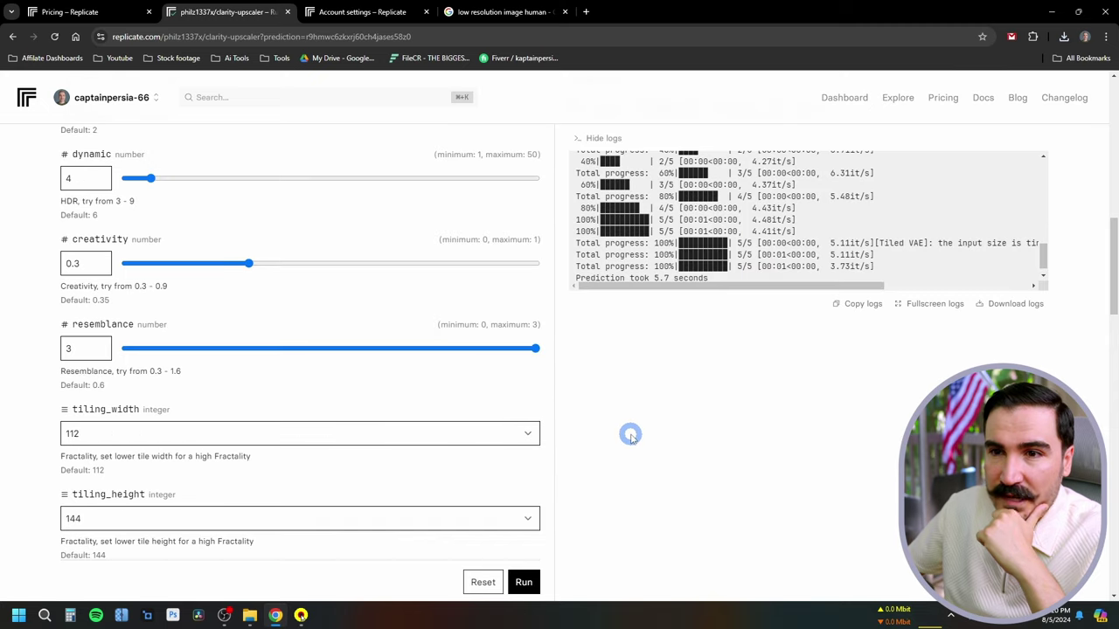
Rerun the upscale with creativity set to 0.25 and the prompt's ending extended to "woman in her 50s".
{"action": "double_click", "coordinate": [79, 262]}
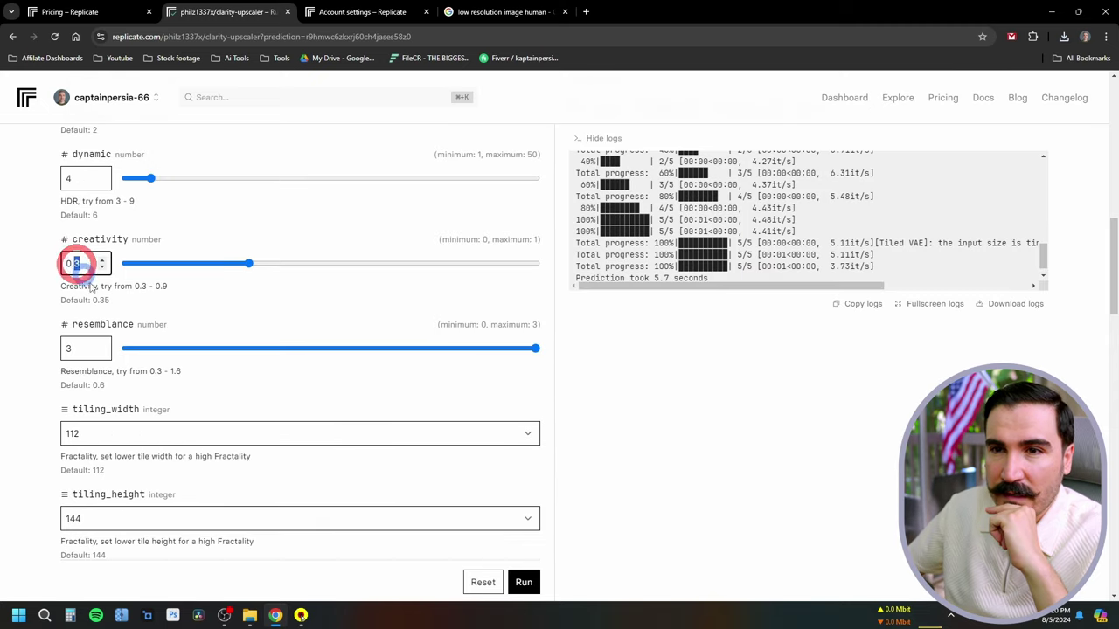
{"action": "type", "text": "0.25"}
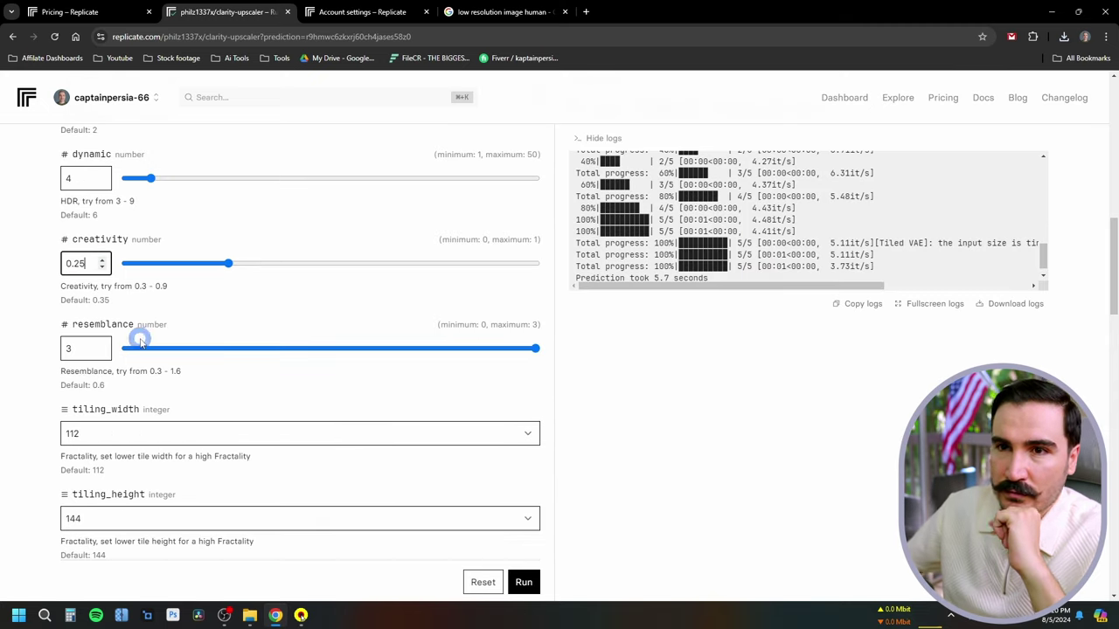
{"action": "scroll", "coordinate": [239, 325], "scroll_direction": "up", "scroll_amount": 1}
{"action": "scroll", "coordinate": [239, 329], "scroll_direction": "up", "scroll_amount": 1}
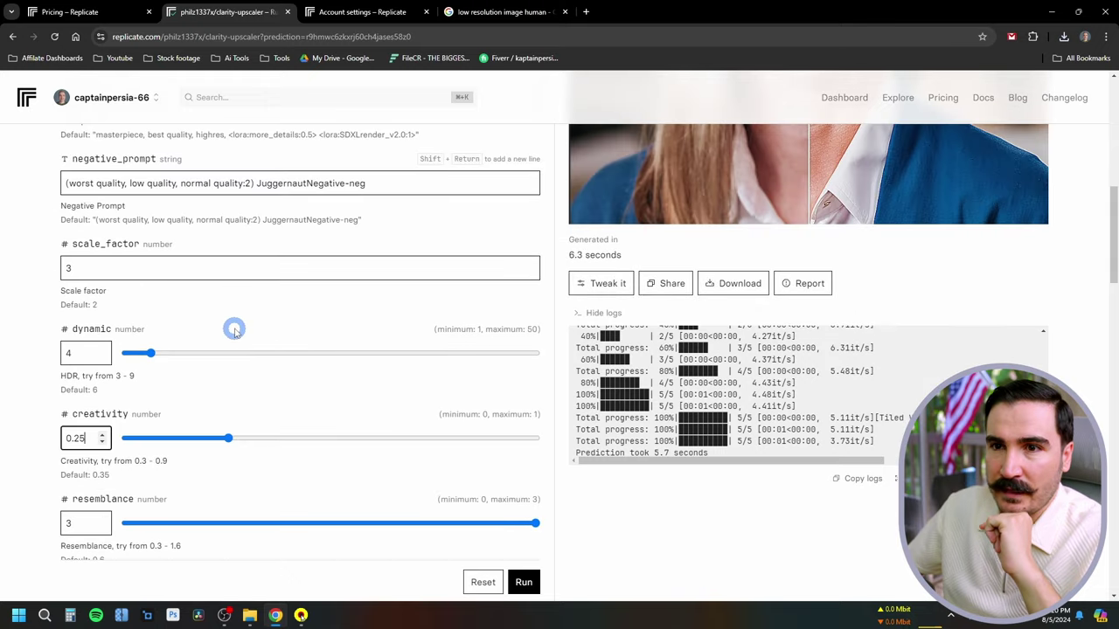
{"action": "scroll", "coordinate": [230, 323], "scroll_direction": "up", "scroll_amount": 4}
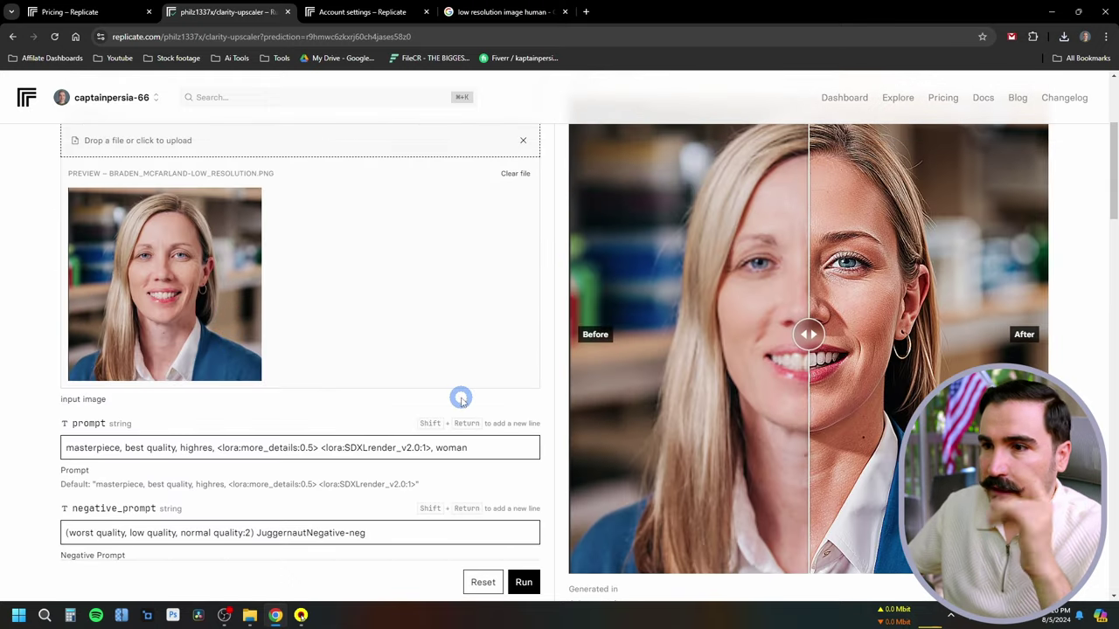
{"action": "left_click", "coordinate": [525, 447]}
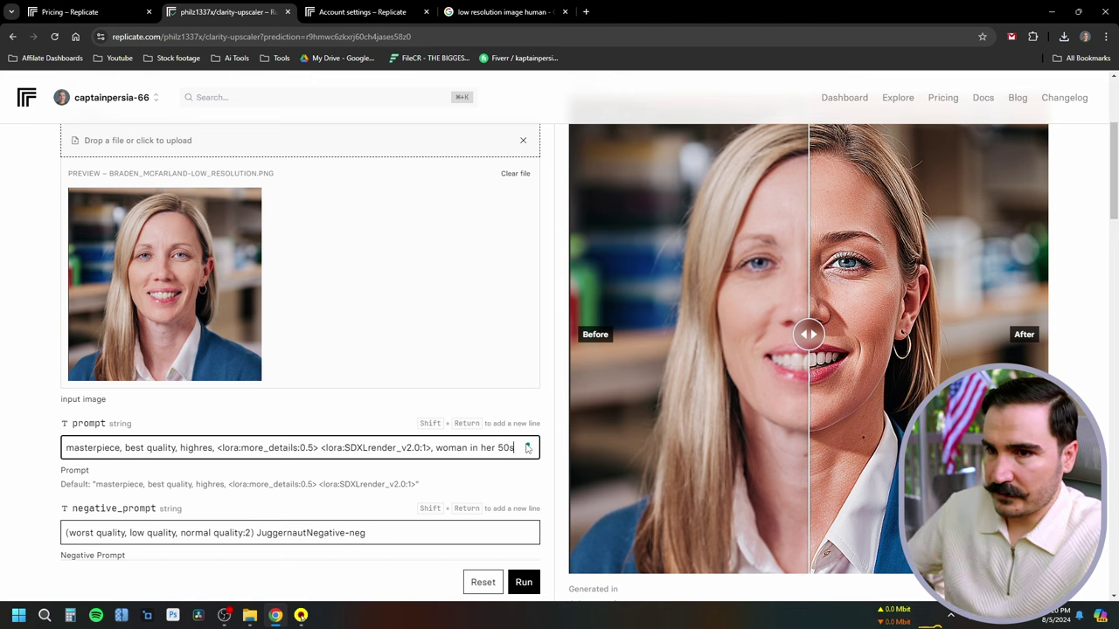
{"action": "left_click", "coordinate": [523, 582]}
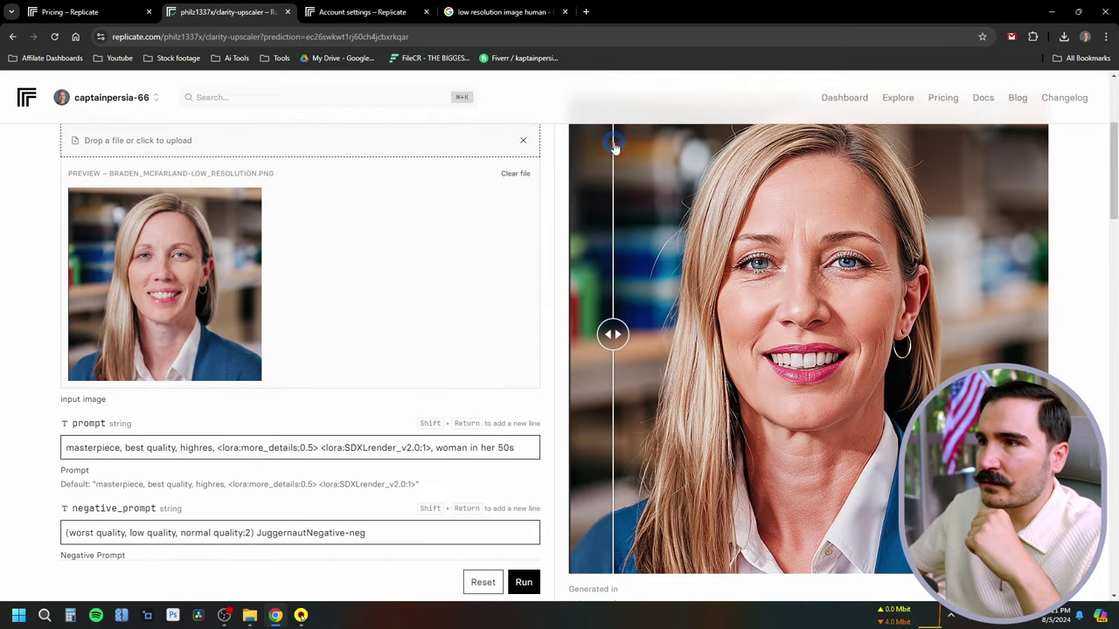
Compare the new "woman in her 50s" upscale with its original in full screen, reveal the whole upscaled version, and close the view.
{"action": "scroll", "coordinate": [636, 180], "scroll_direction": "up", "scroll_amount": 5}
{"action": "left_click", "coordinate": [661, 294]}
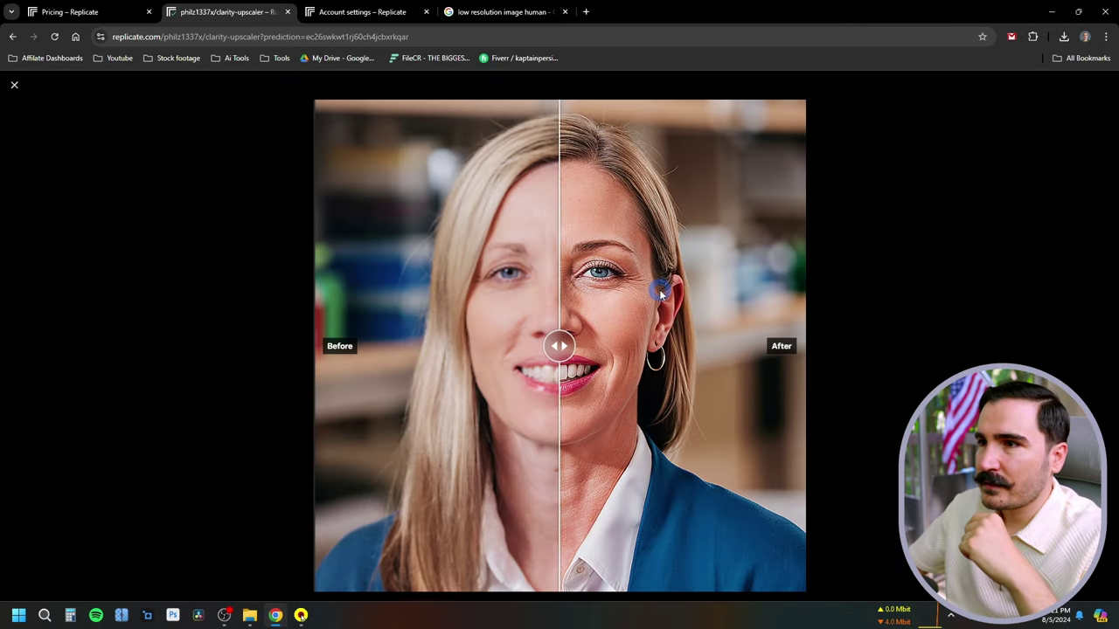
{"action": "left_click_drag", "start_coordinate": [562, 346], "coordinate": [224, 448]}
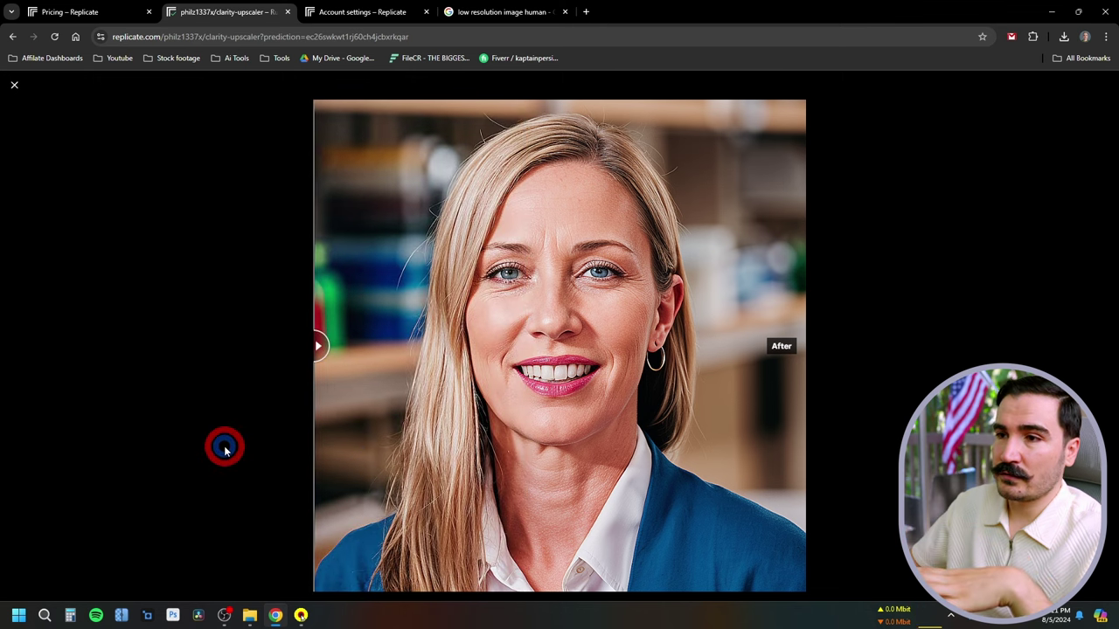
{"action": "left_click_drag", "start_coordinate": [225, 448], "coordinate": [317, 434]}
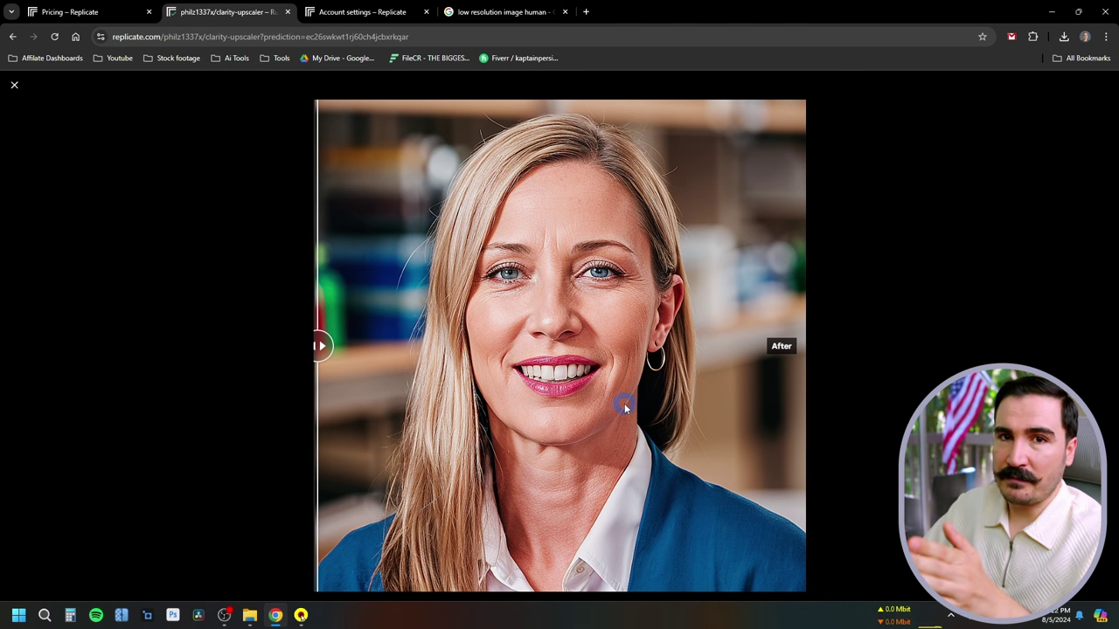
{"action": "left_click_drag", "start_coordinate": [318, 349], "coordinate": [320, 449]}
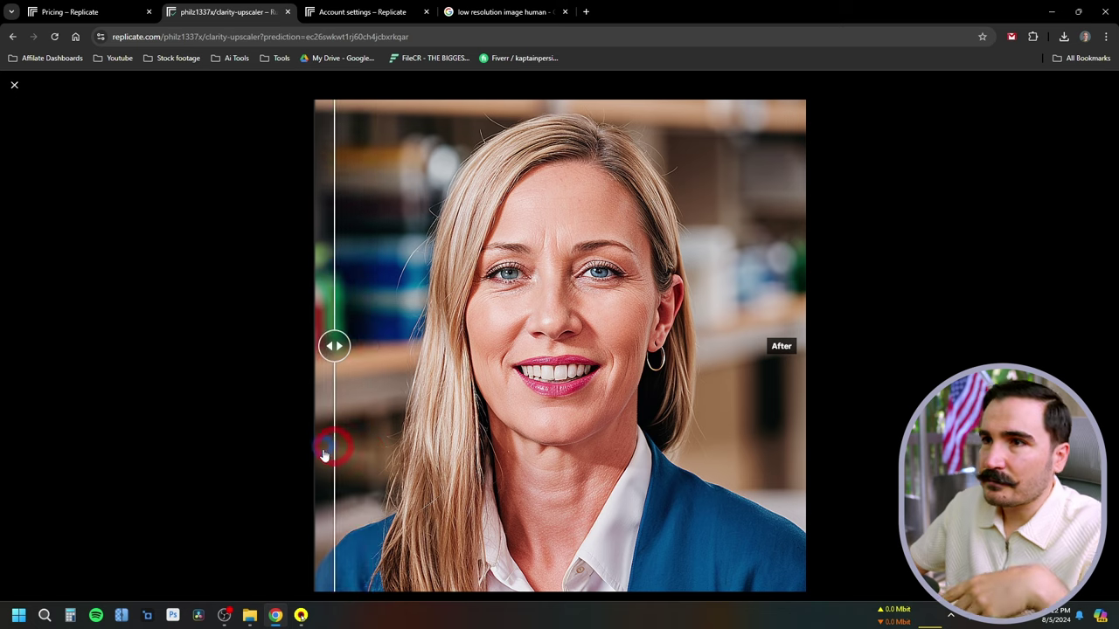
{"action": "left_click", "coordinate": [14, 85]}
Append ", nice teeth, earings" to the end of the prompt and run the upscale again.
{"action": "scroll", "coordinate": [374, 367], "scroll_direction": "down", "scroll_amount": 3}
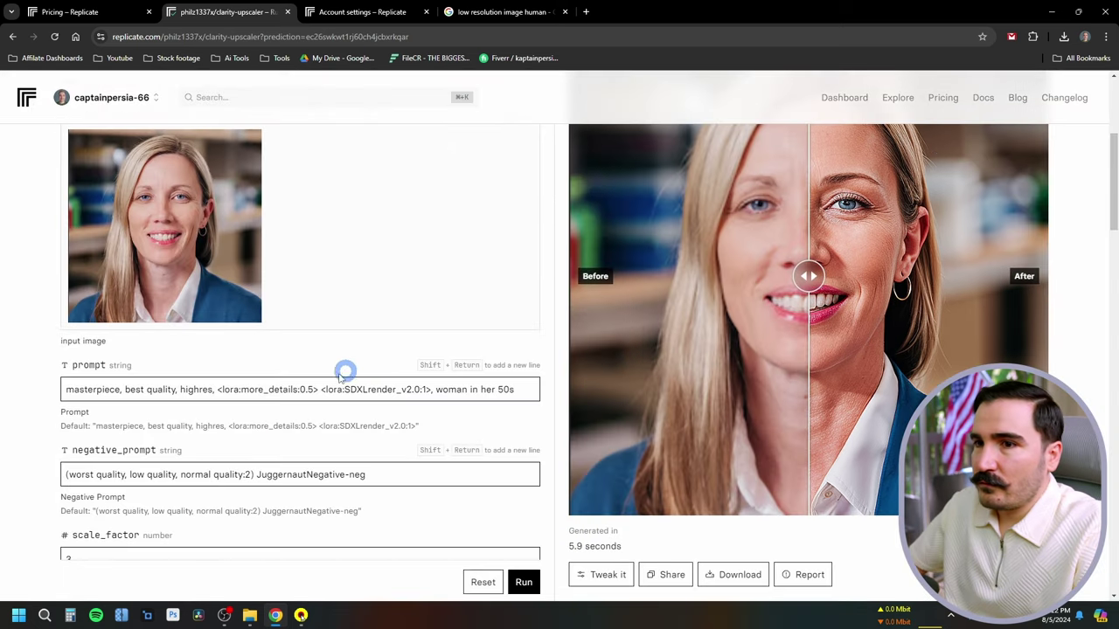
{"action": "left_click", "coordinate": [524, 389]}
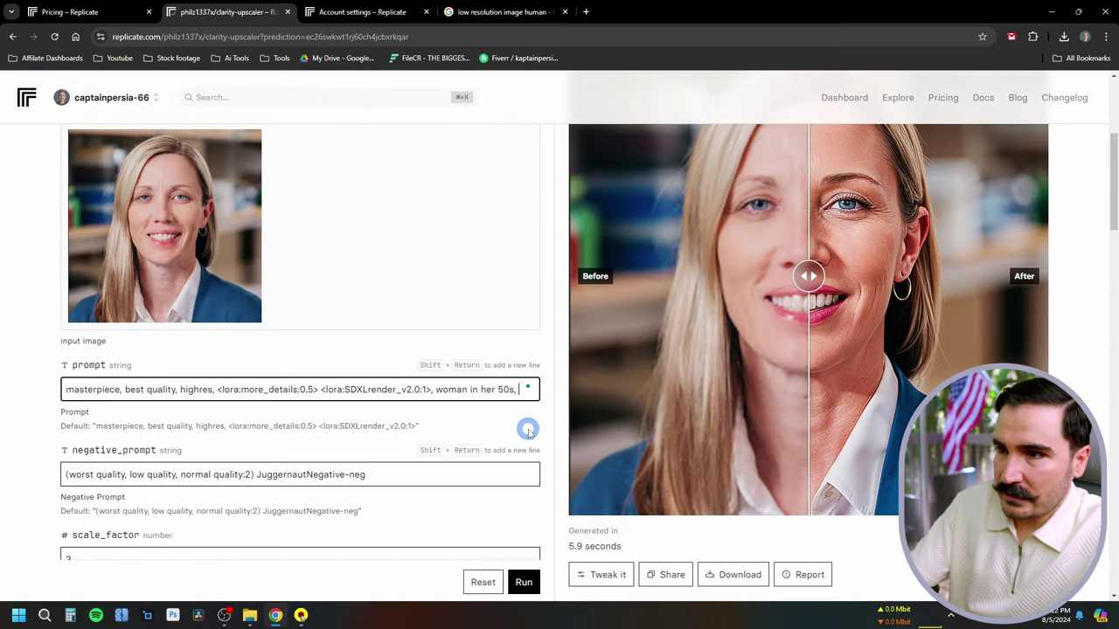
{"action": "type", "text": "nice teeth, earings"}
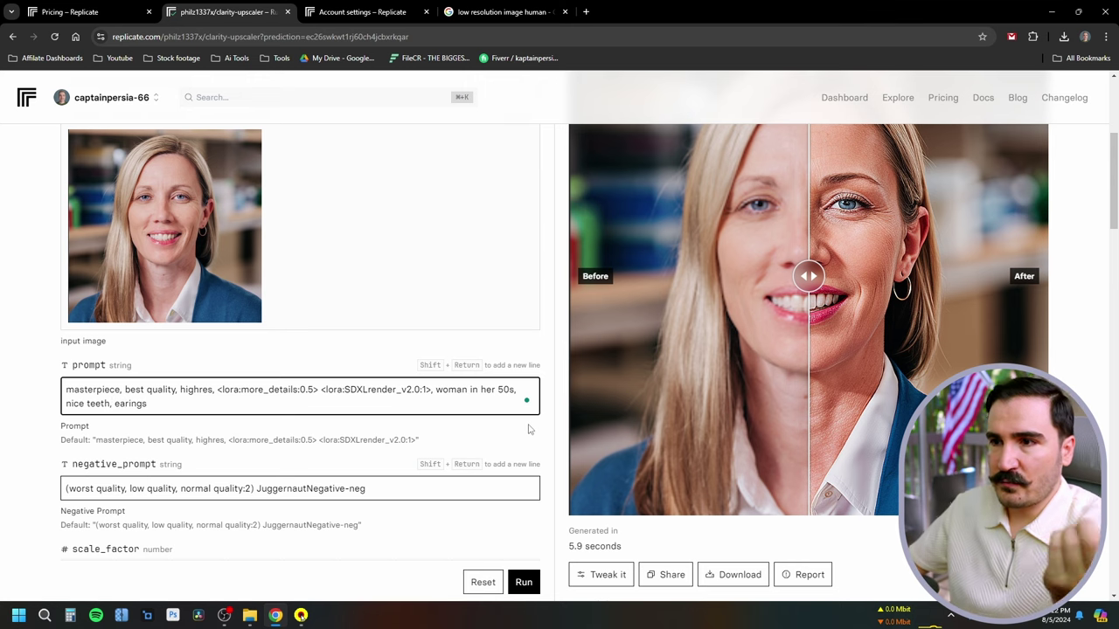
{"action": "left_click", "coordinate": [524, 582]}
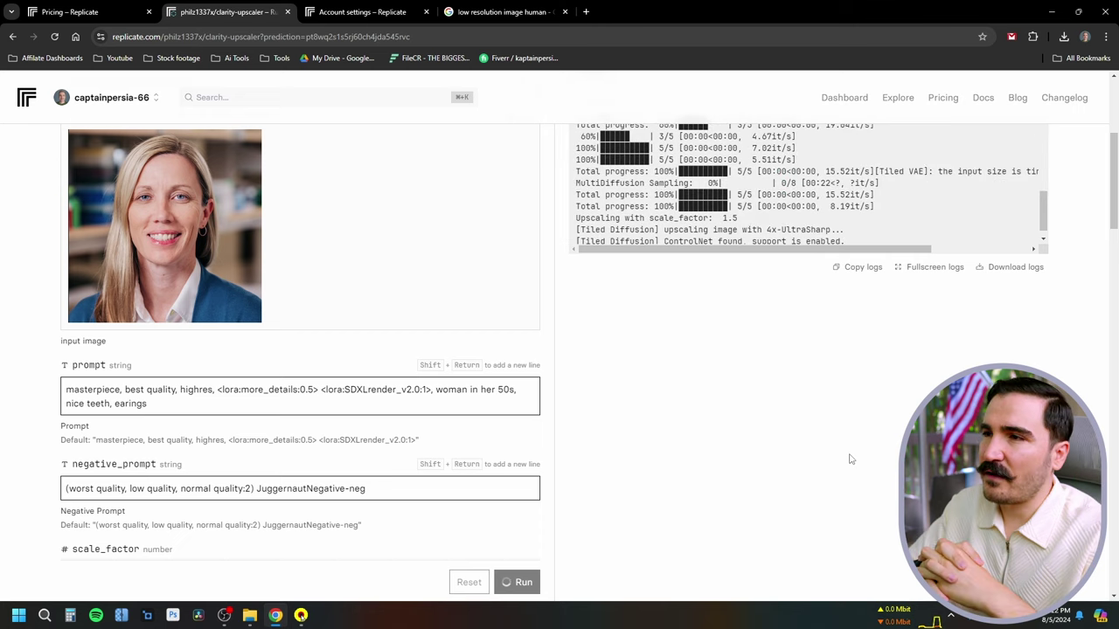
Examine the teeth-and-earrings upscale against the original in full screen, sweeping the divider both ways until only the upscaled version shows.
{"action": "scroll", "coordinate": [834, 446], "scroll_direction": "up", "scroll_amount": 3}
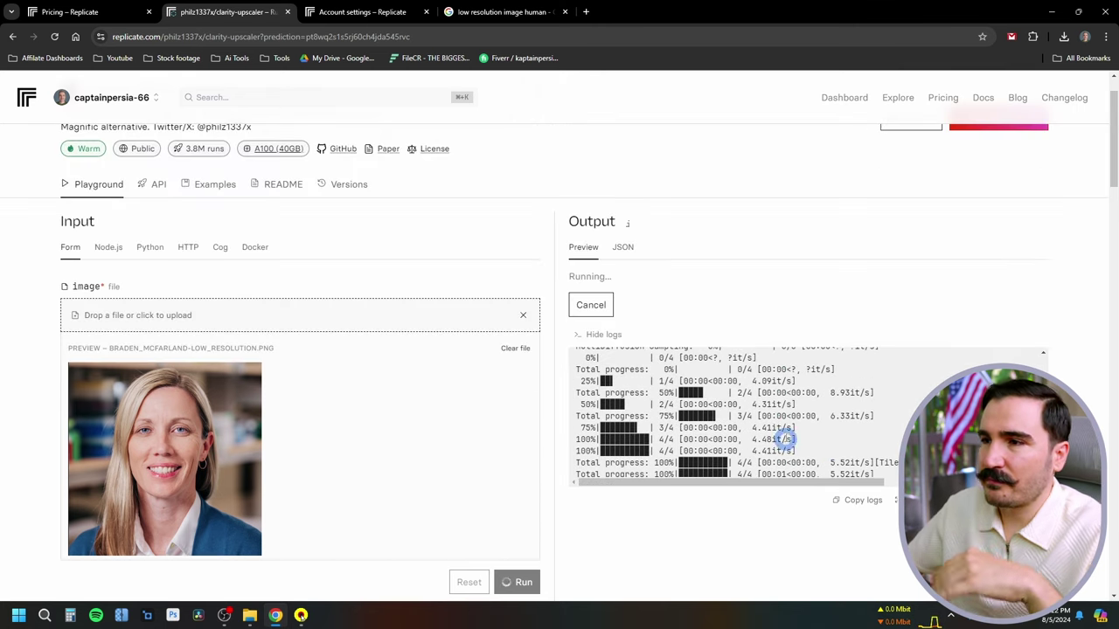
{"action": "scroll", "coordinate": [857, 336], "scroll_direction": "down", "scroll_amount": 2}
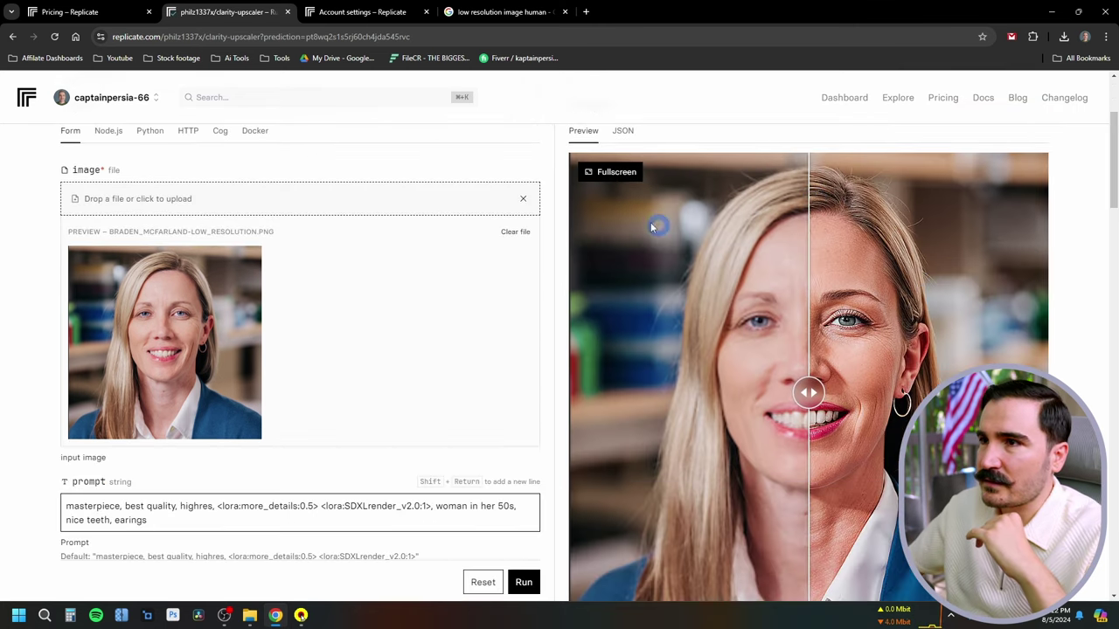
{"action": "left_click", "coordinate": [623, 173]}
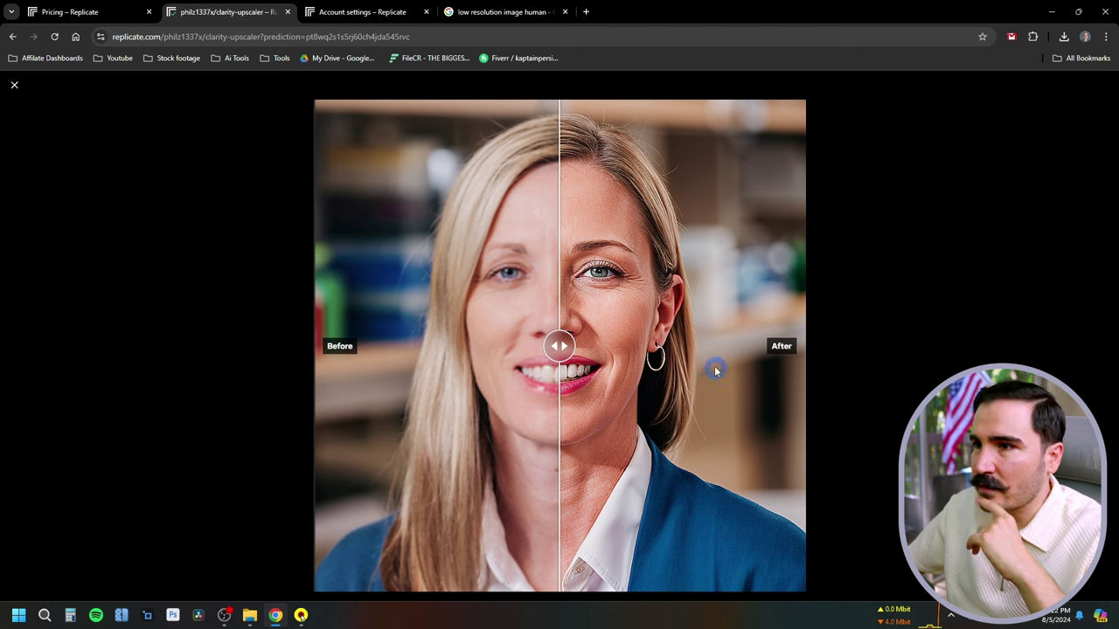
{"action": "left_click_drag", "start_coordinate": [556, 341], "coordinate": [643, 466]}
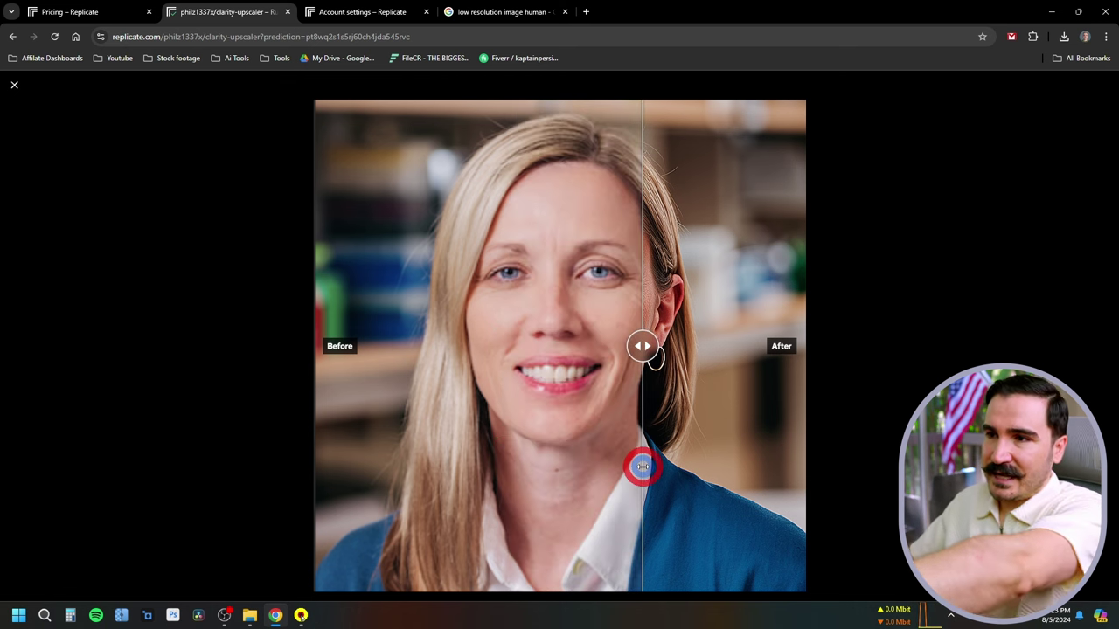
{"action": "left_click_drag", "start_coordinate": [643, 467], "coordinate": [469, 522]}
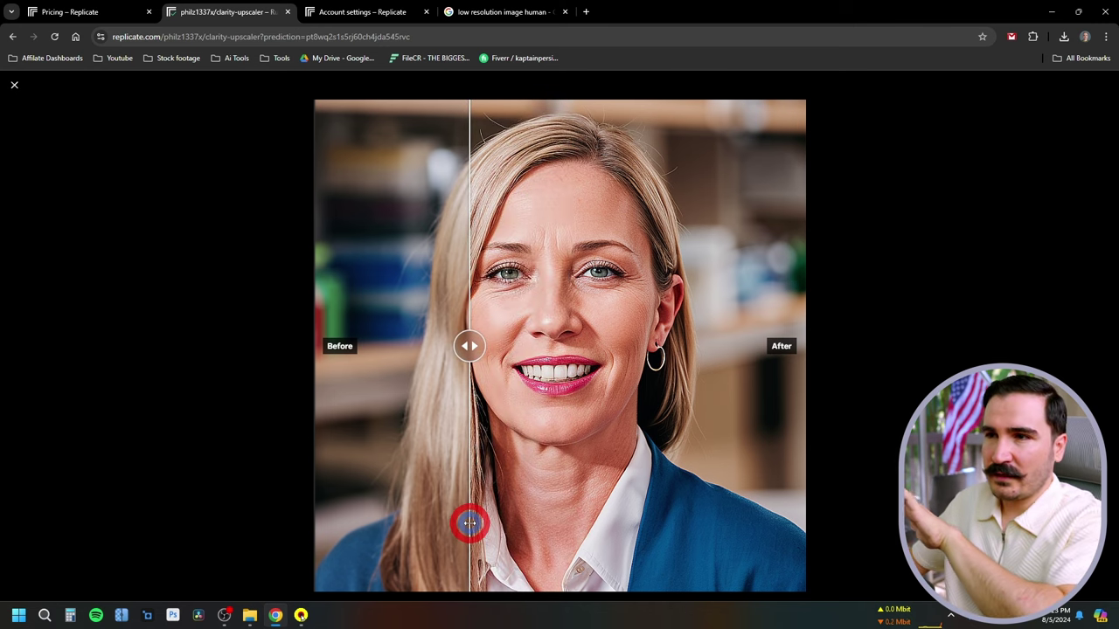
{"action": "left_click_drag", "start_coordinate": [469, 523], "coordinate": [205, 534]}
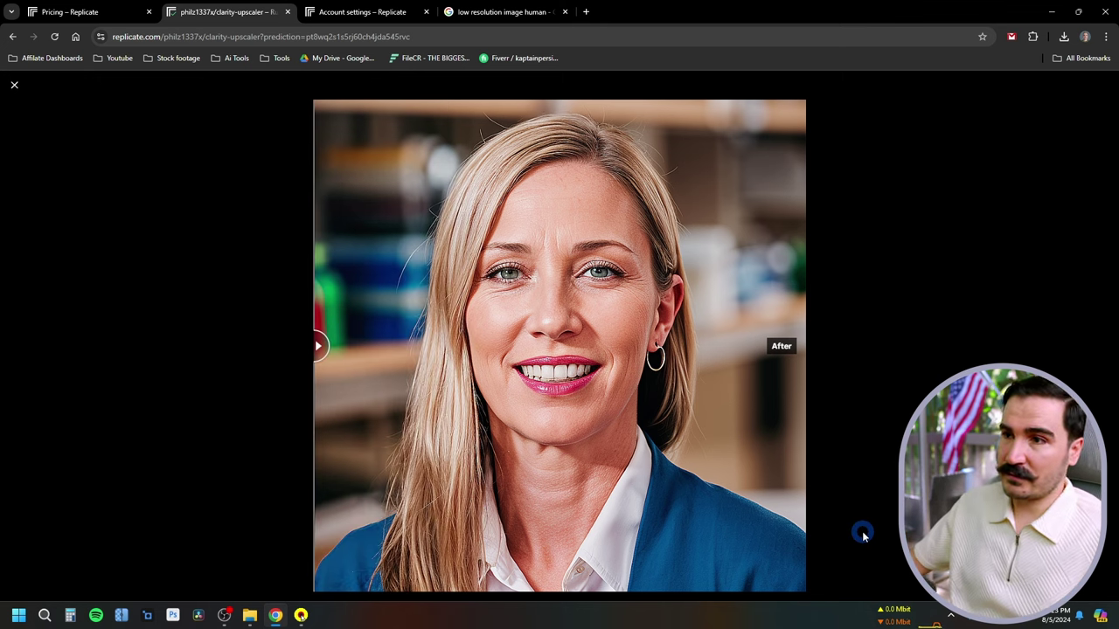
{"action": "left_click_drag", "start_coordinate": [317, 347], "coordinate": [305, 482]}
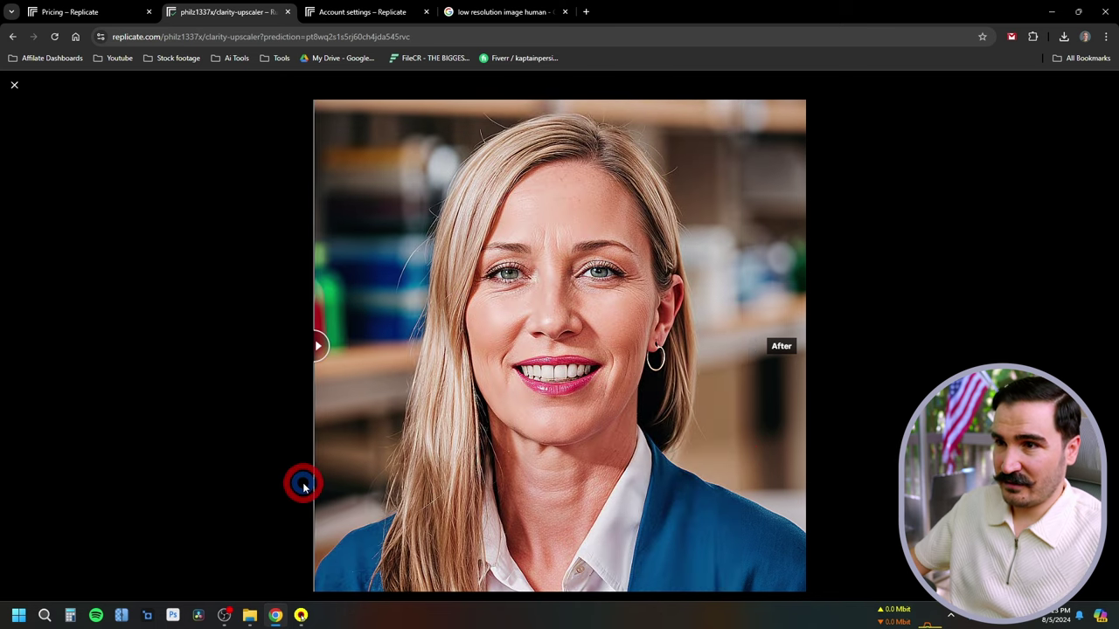